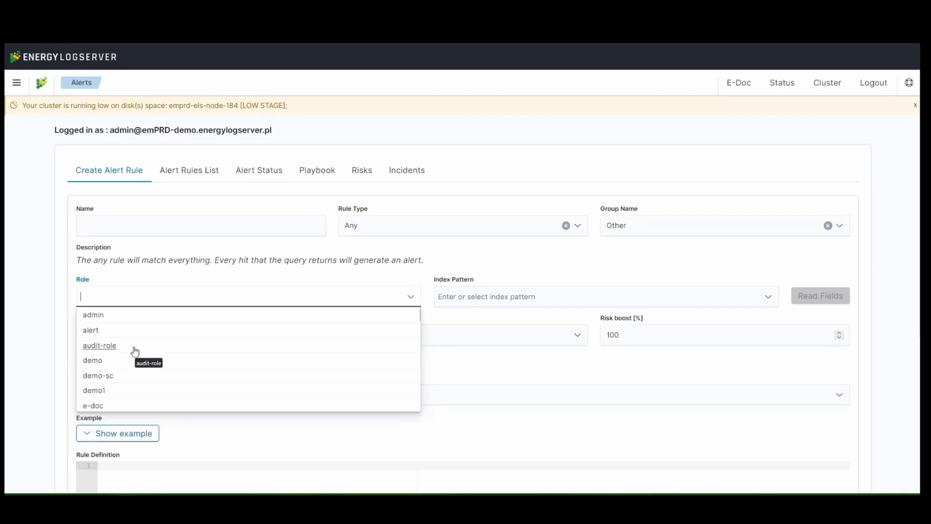
- Assign the tenant1 role to the new alert rule
{"action": "scroll", "coordinate": [134, 350], "scroll_direction": "down", "scroll_amount": 10}
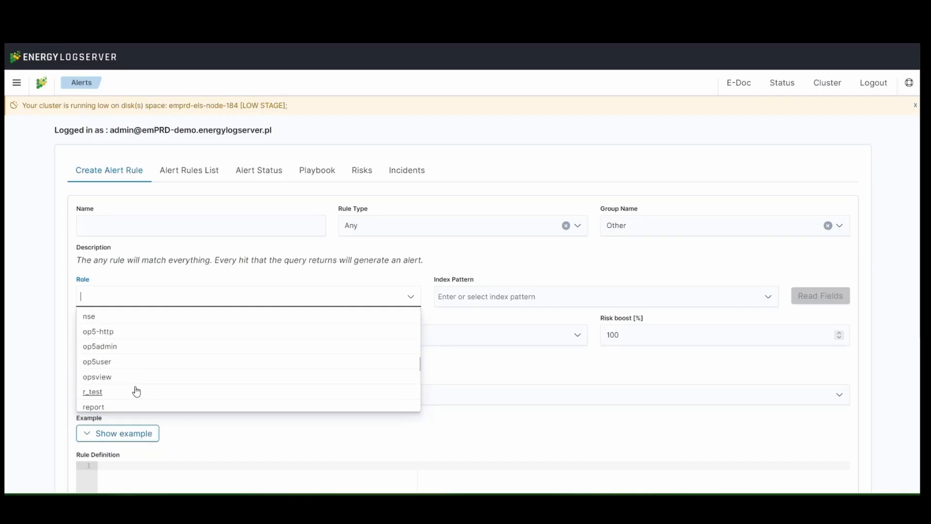
{"action": "type", "text": "tena"}
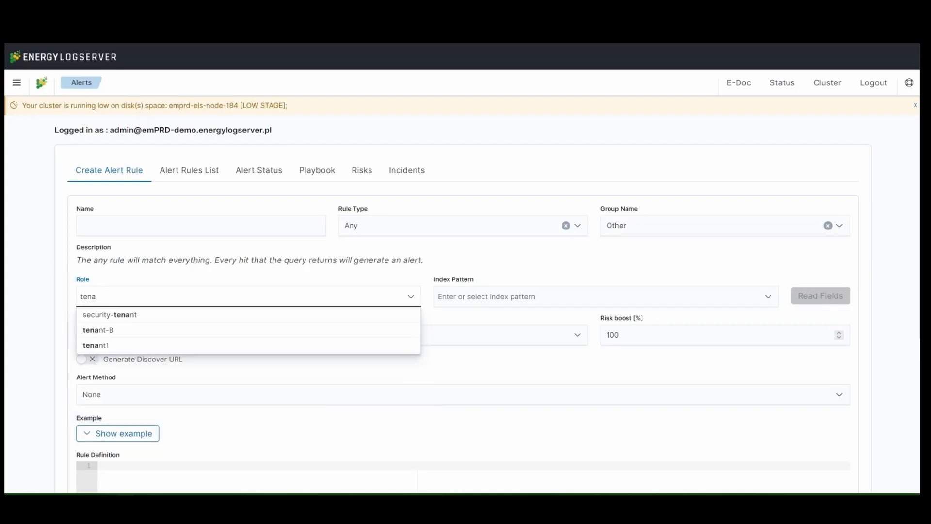
{"action": "left_click", "coordinate": [318, 352]}
{"action": "left_click", "coordinate": [60, 302]}
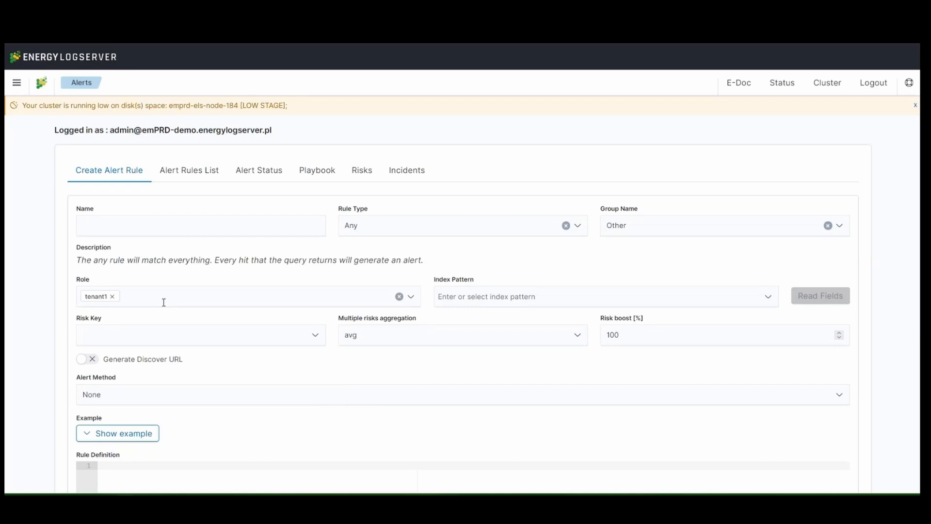
- Set the alert rule's alert method to Energy SOAR and view its settings
{"action": "left_click", "coordinate": [250, 390]}
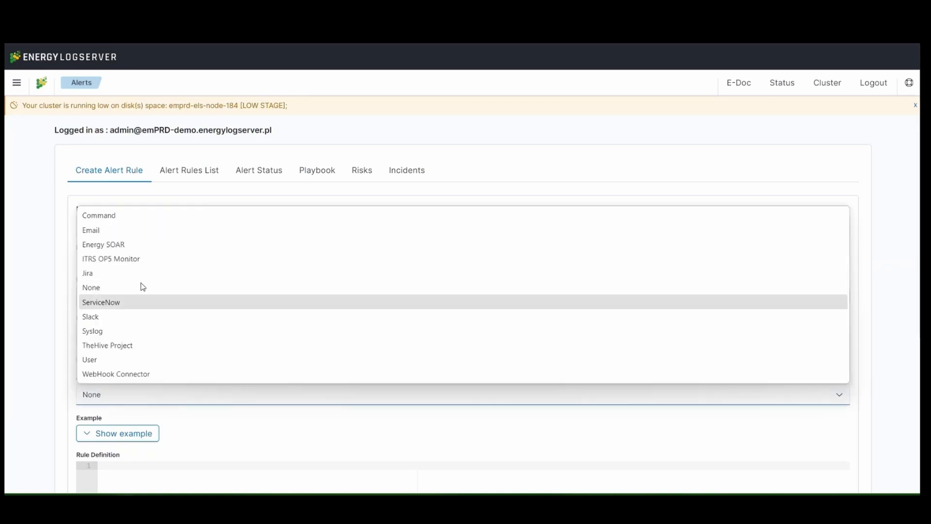
{"action": "left_click", "coordinate": [129, 245]}
{"action": "scroll", "coordinate": [195, 260], "scroll_direction": "down", "scroll_amount": 3}
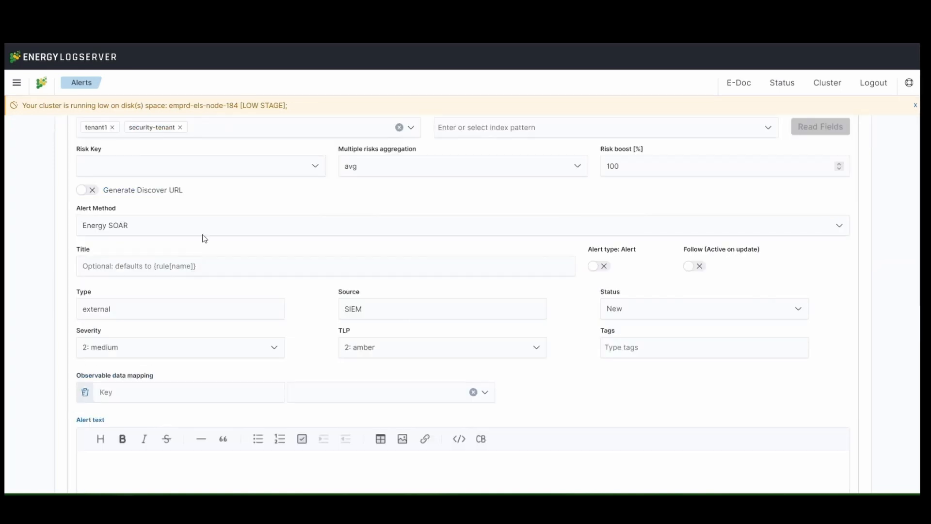
- Remove the security-tenant role from the alert rule
{"action": "scroll", "coordinate": [168, 368], "scroll_direction": "up", "scroll_amount": 1}
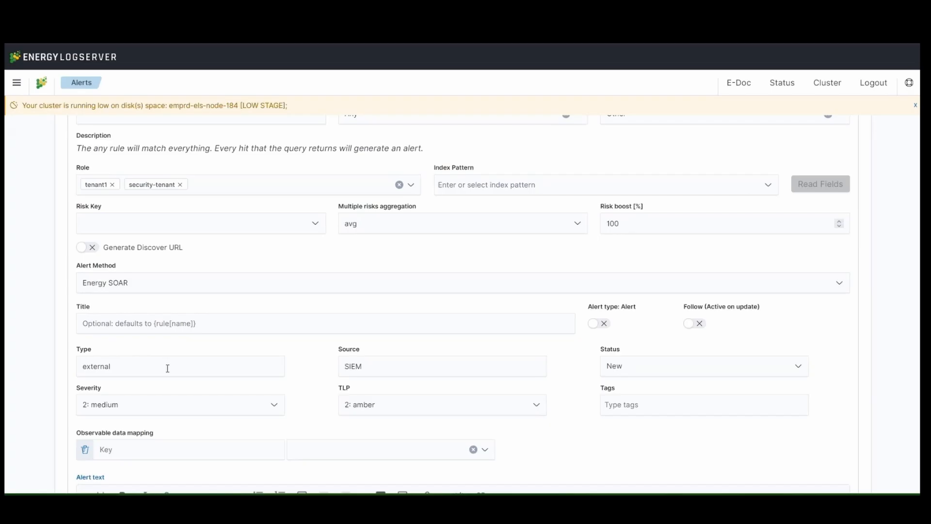
{"action": "left_click", "coordinate": [183, 187]}
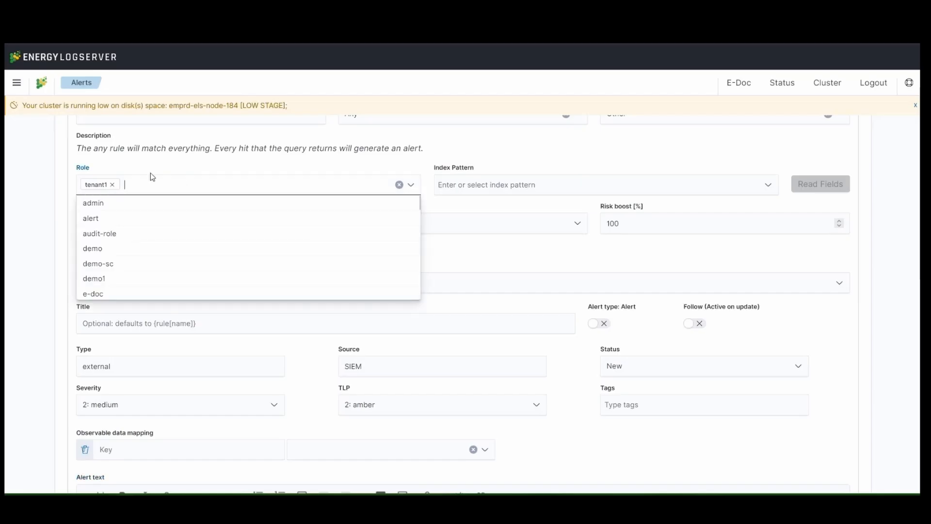
{"action": "left_click", "coordinate": [70, 180]}
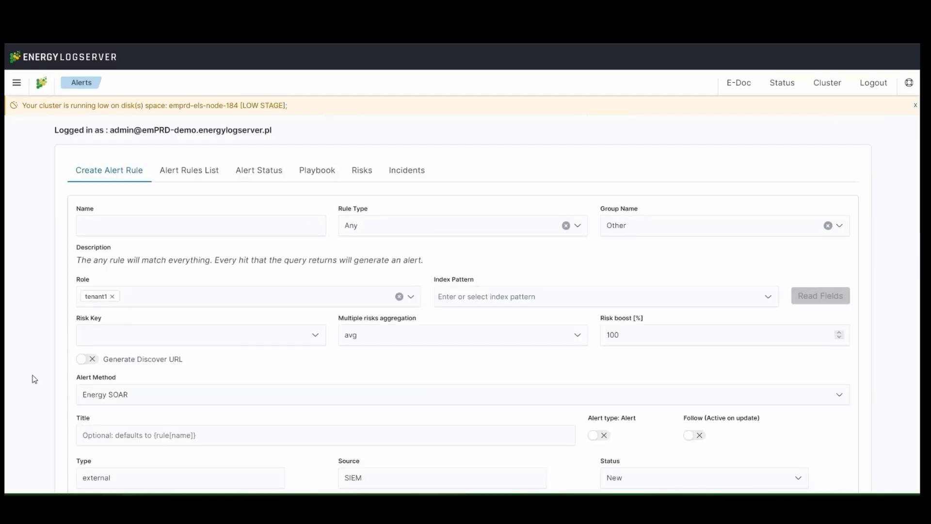
- Create a new alert group named Tenant1 without assigning any alerts to it
{"action": "scroll", "coordinate": [31, 378], "scroll_direction": "up", "scroll_amount": 3}
{"action": "left_click", "coordinate": [195, 173]}
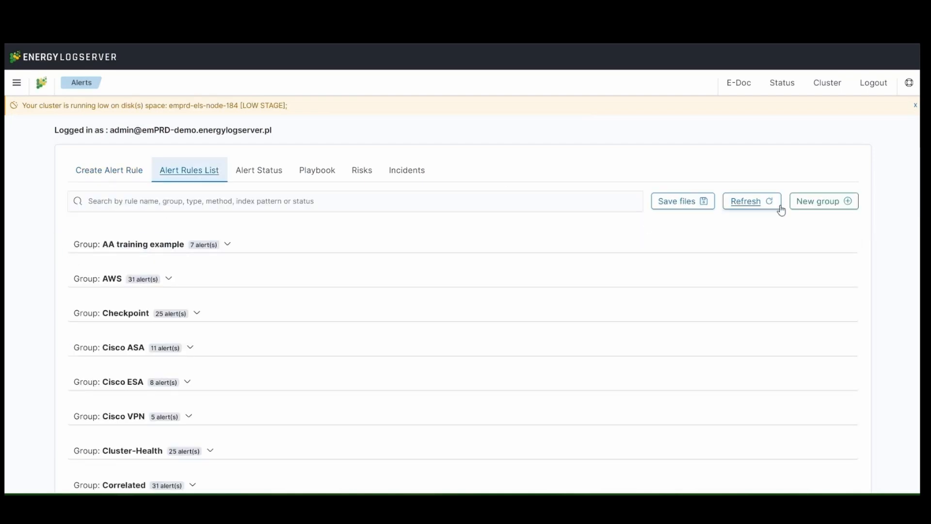
{"action": "left_click", "coordinate": [819, 210]}
{"action": "left_click", "coordinate": [384, 232]}
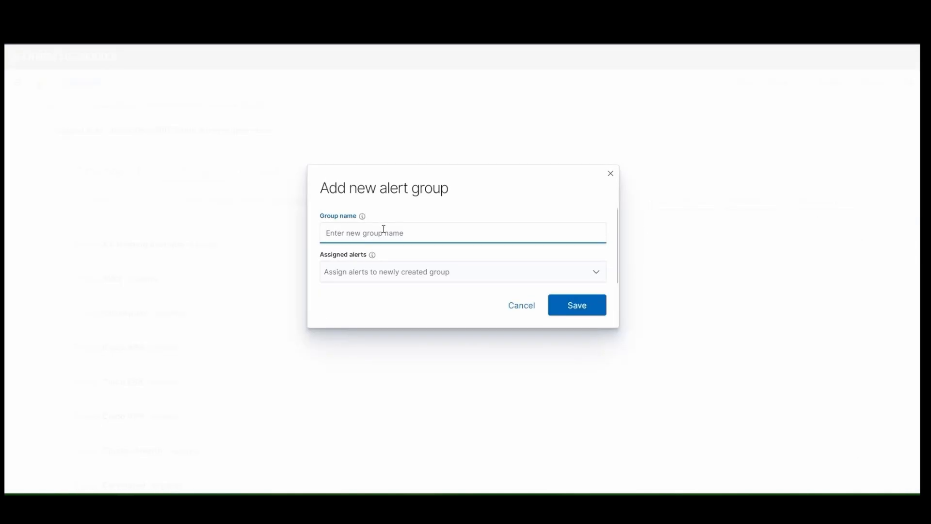
{"action": "type", "text": "Tenant1"}
{"action": "left_click", "coordinate": [463, 267]}
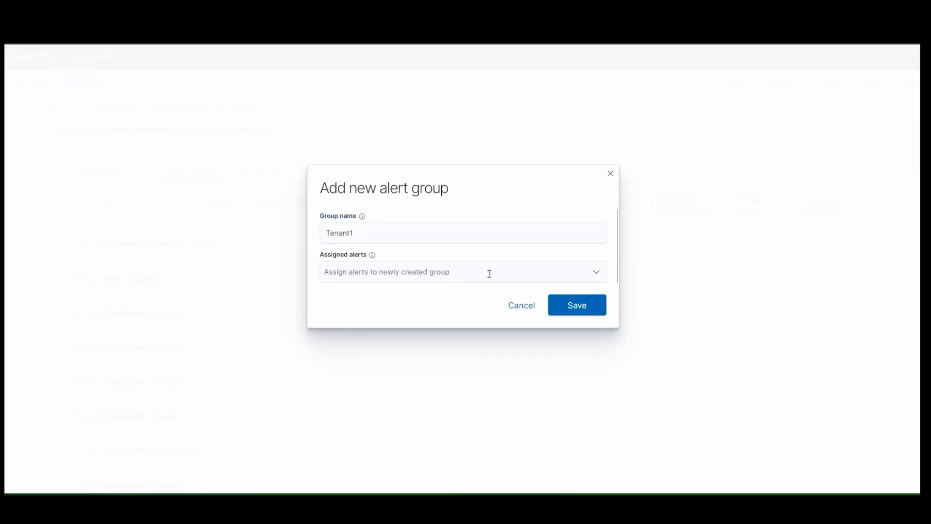
{"action": "left_click", "coordinate": [503, 260]}
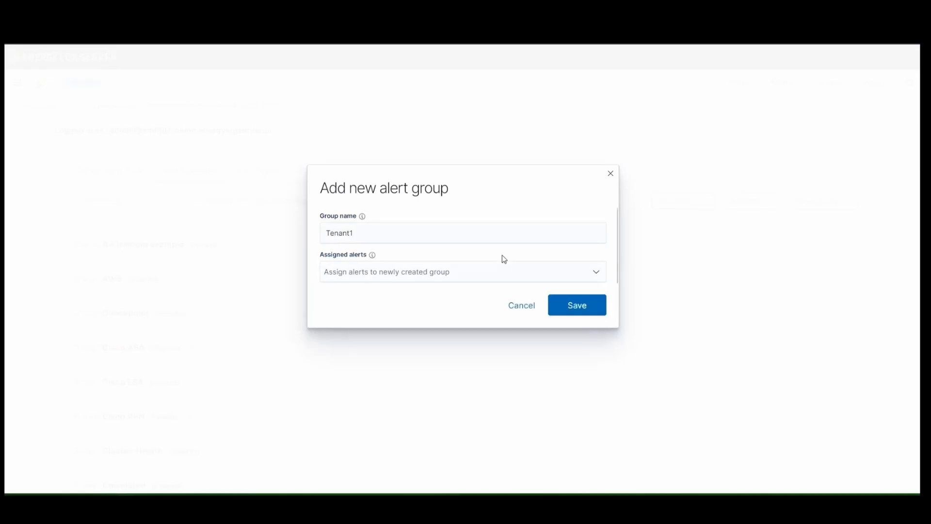
{"action": "left_click", "coordinate": [569, 311]}
- Locate the Tenant1 group in the alert rules list and return to the alert rule creation form
{"action": "scroll", "coordinate": [354, 330], "scroll_direction": "down", "scroll_amount": 7}
{"action": "scroll", "coordinate": [357, 332], "scroll_direction": "down", "scroll_amount": 20}
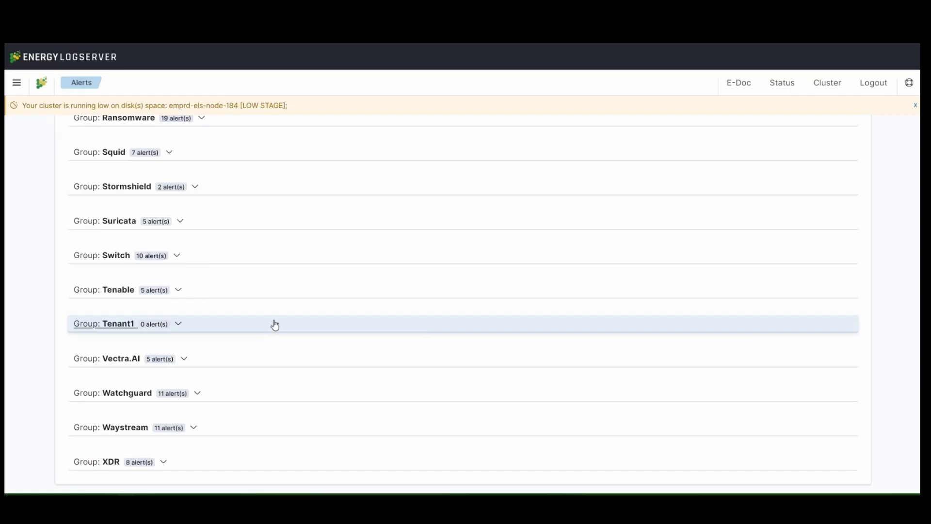
{"action": "left_click", "coordinate": [76, 323]}
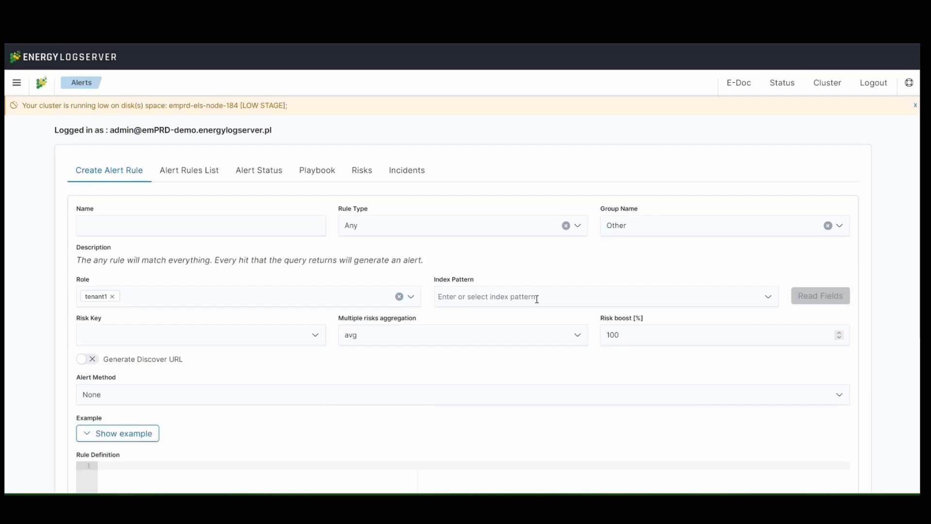
- Set the alert rule's index pattern to syslog-2025.07.23
{"action": "left_click", "coordinate": [536, 297]}
{"action": "type", "text": "00"}
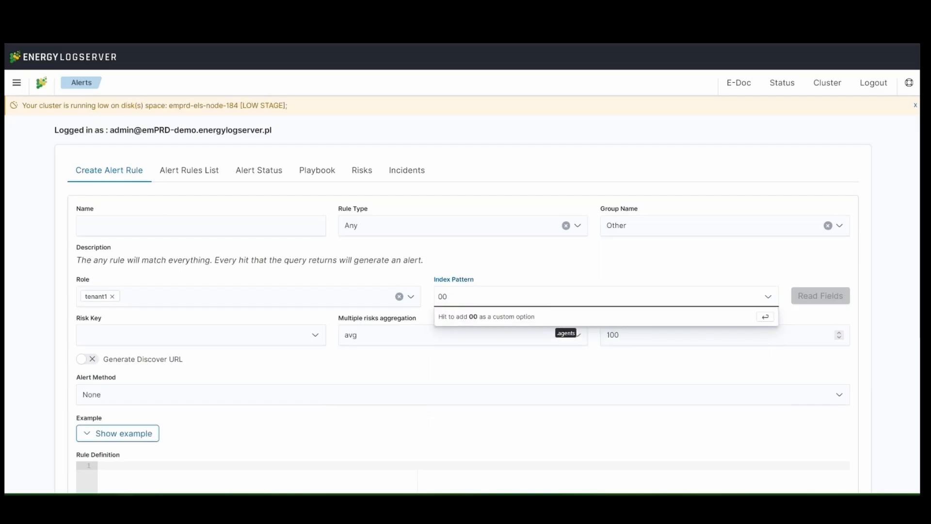
{"action": "key", "text": "BackSpace"}
{"action": "key", "text": "BackSpace"}
{"action": "type", "text": "0"}
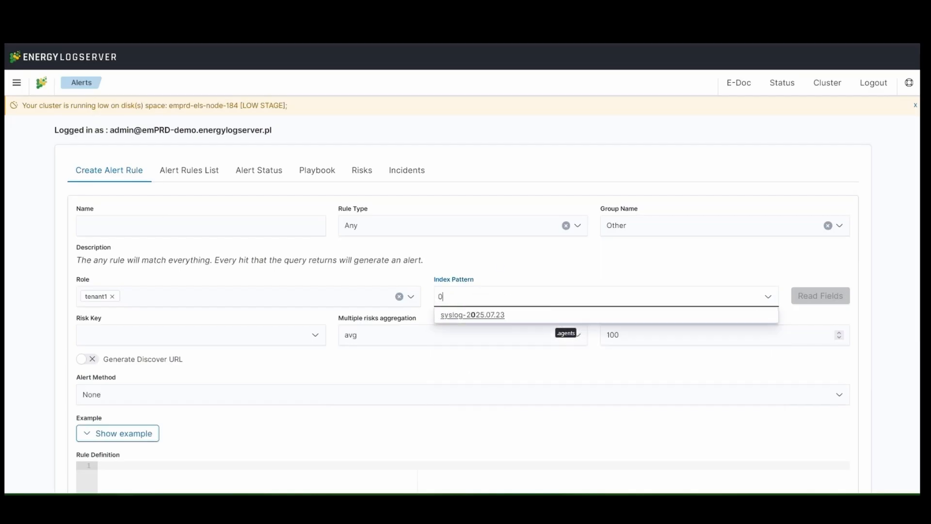
{"action": "left_click", "coordinate": [478, 315]}
{"action": "left_click", "coordinate": [479, 278]}
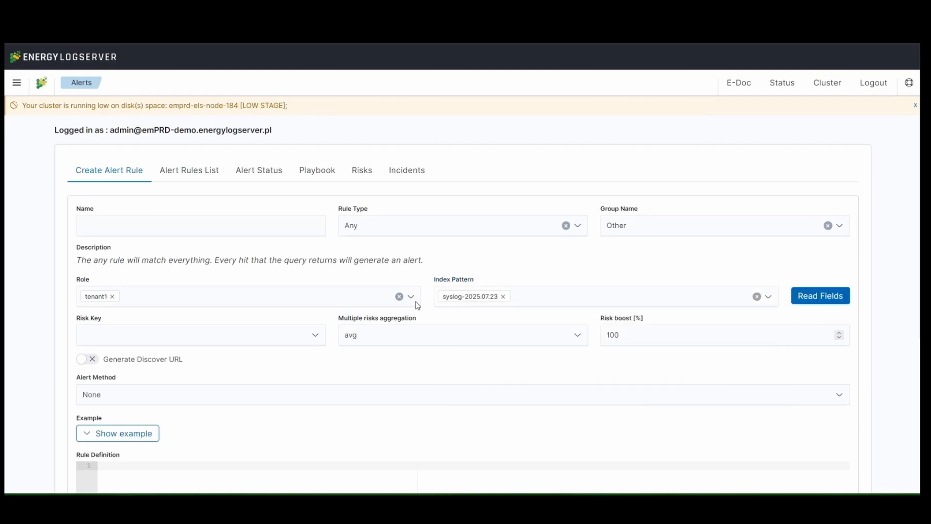
- Switch to the terminal, list the contents of /opt/alert with ll and enlarge the window to fit the listing
{"action": "key", "text": "alt+Tab"}
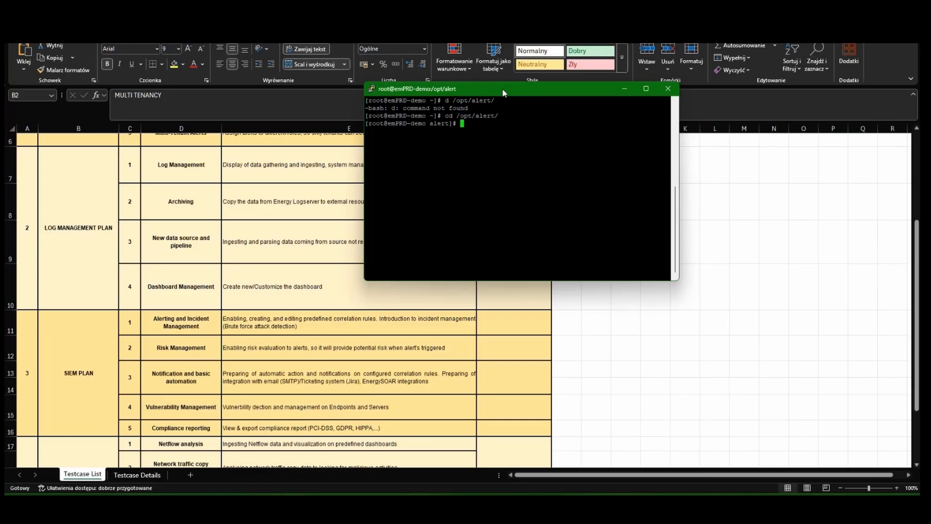
{"action": "type", "text": "ll"}
{"action": "key", "text": "Return"}
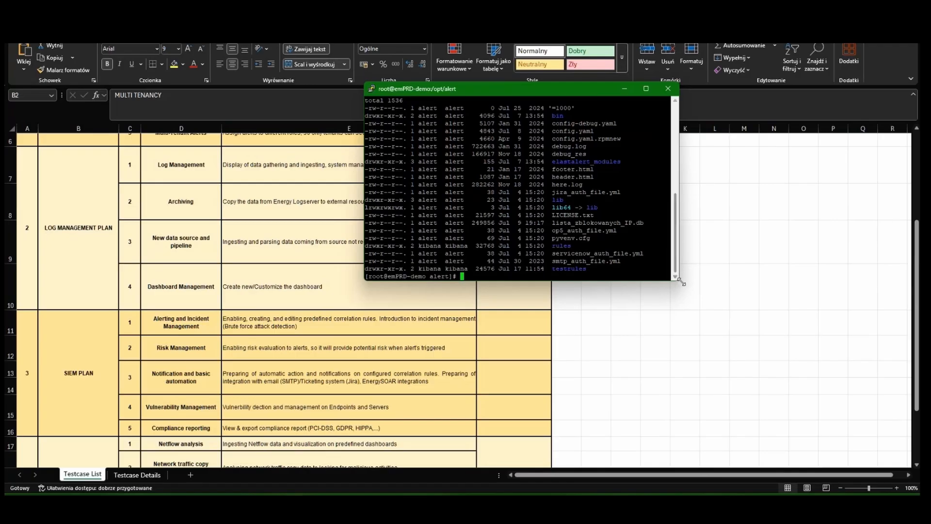
{"action": "left_click_drag", "start_coordinate": [681, 282], "coordinate": [839, 417]}
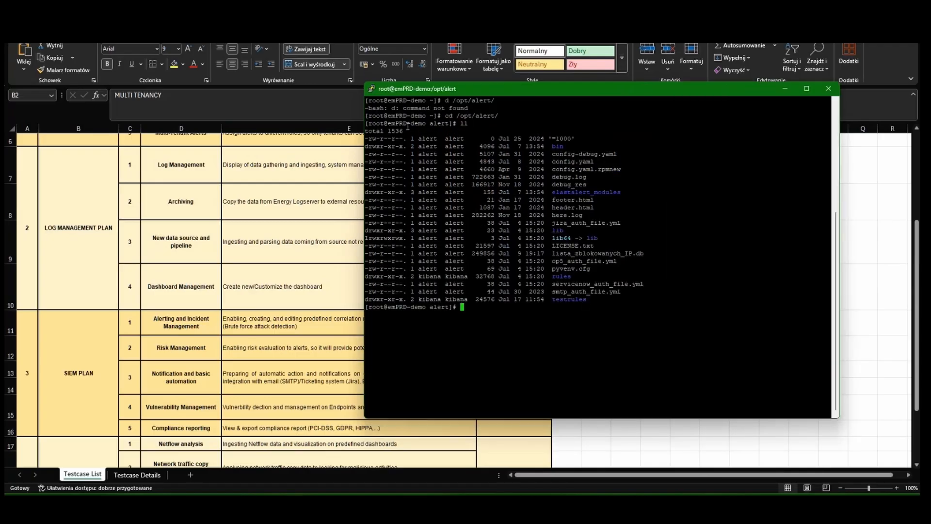
- Point out the alert directory path, config.yaml and smtp_auth_file.yml in the terminal output
{"action": "left_click_drag", "start_coordinate": [472, 116], "coordinate": [500, 117]}
{"action": "left_click_drag", "start_coordinate": [553, 161], "coordinate": [596, 162]}
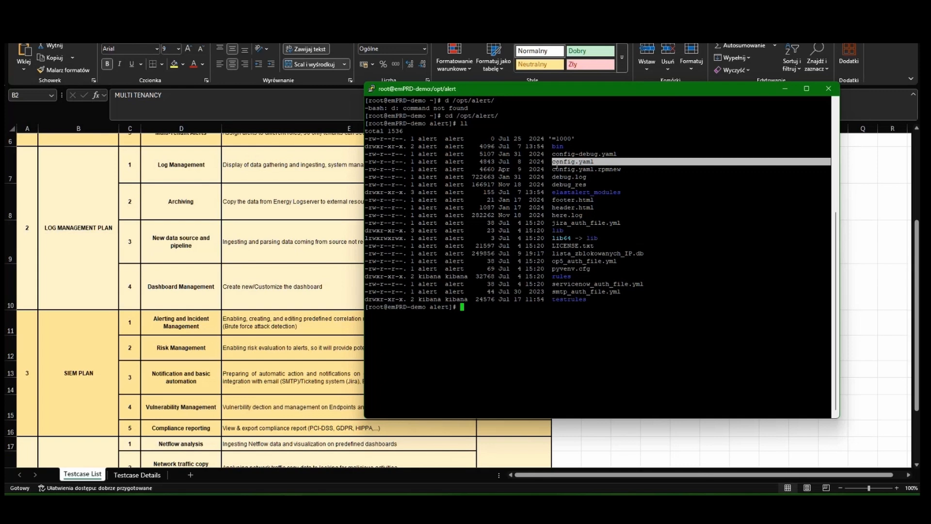
{"action": "left_click_drag", "start_coordinate": [553, 162], "coordinate": [595, 162]}
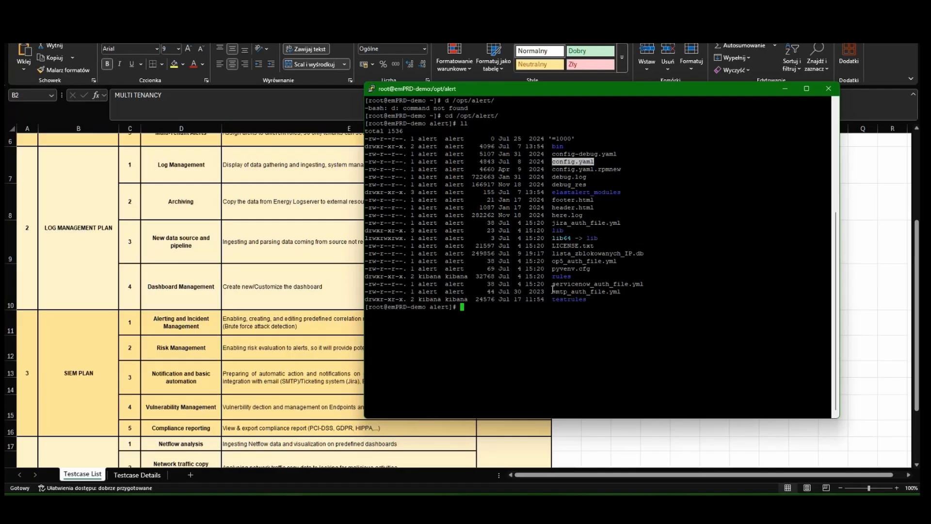
{"action": "left_click_drag", "start_coordinate": [552, 292], "coordinate": [621, 294]}
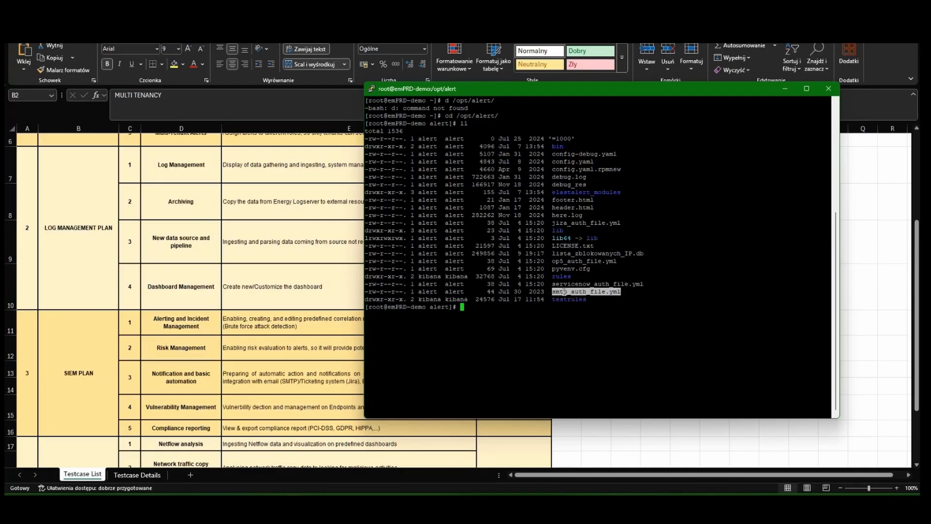
{"action": "double_click", "coordinate": [592, 301]}
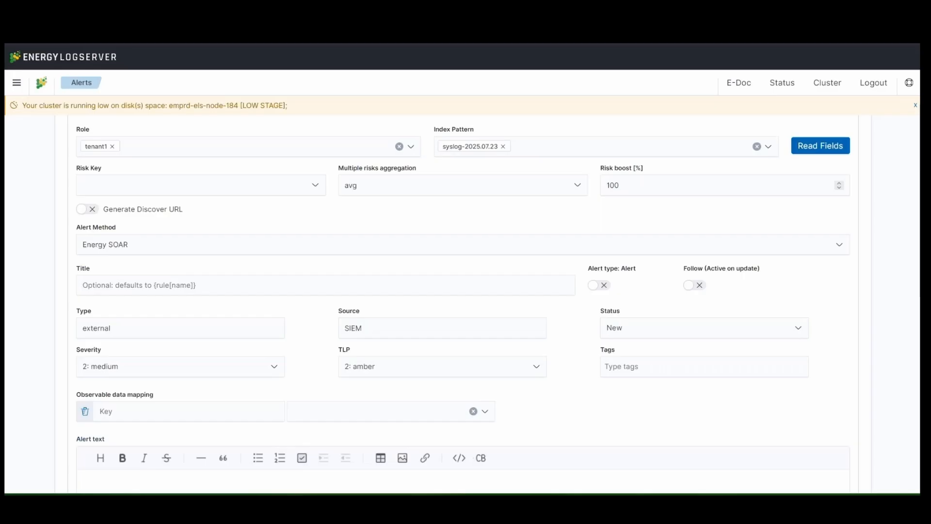
- Return to the Energy Logserver alert rule form and set the alert method to Jira
{"action": "left_click", "coordinate": [171, 253]}
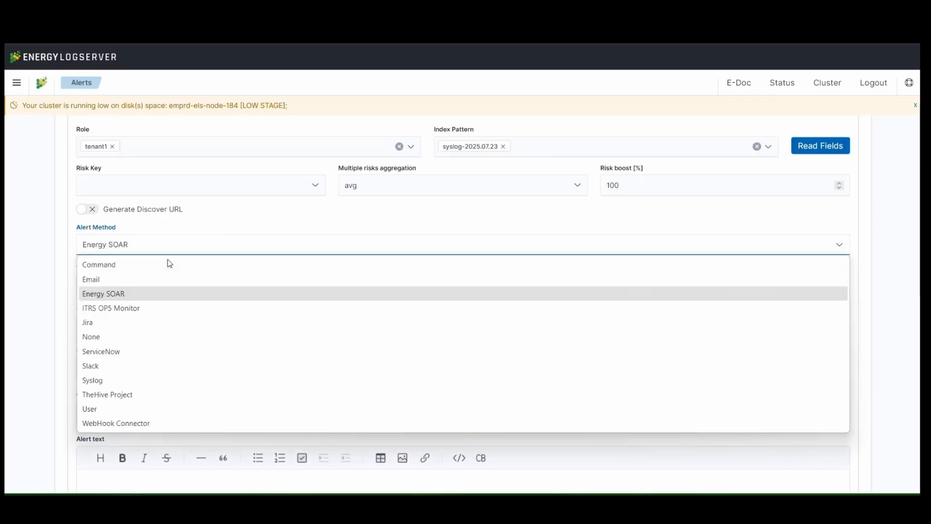
{"action": "left_click", "coordinate": [111, 325]}
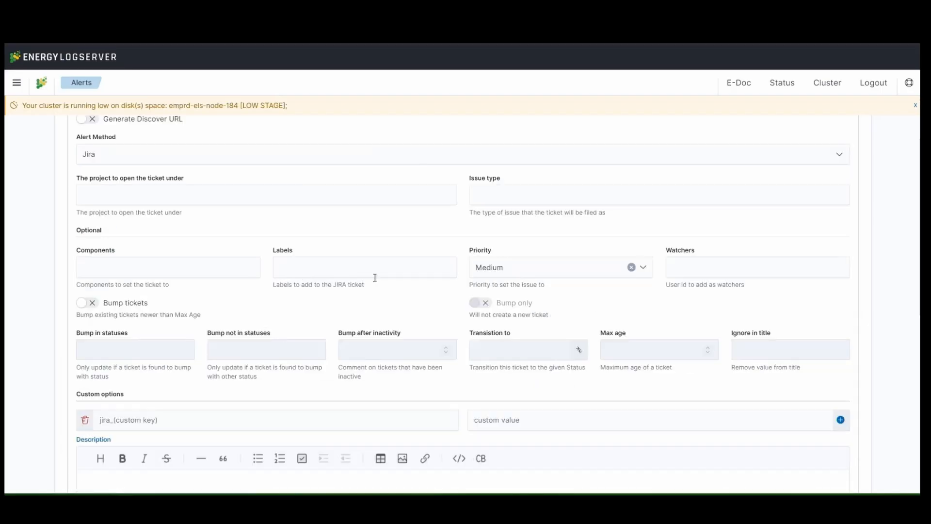
- Switch to the terminal and point out config.yaml in the alert directory listing
{"action": "key", "text": "alt+Tab"}
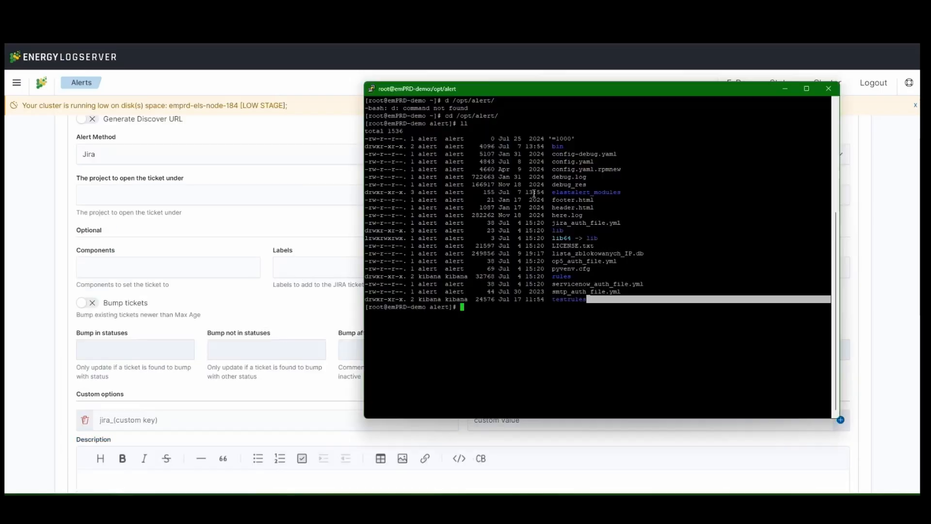
{"action": "double_click", "coordinate": [568, 161]}
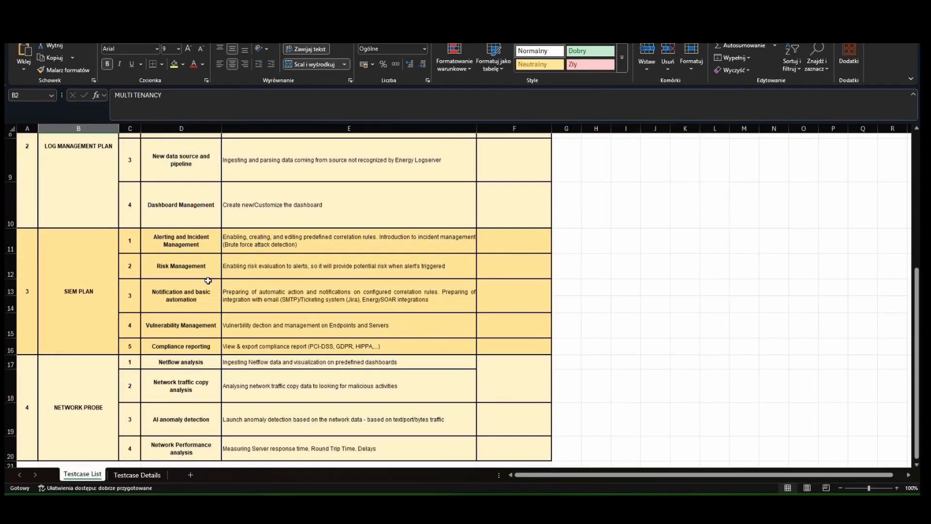
{"action": "left_click_drag", "start_coordinate": [181, 265], "coordinate": [349, 266]}
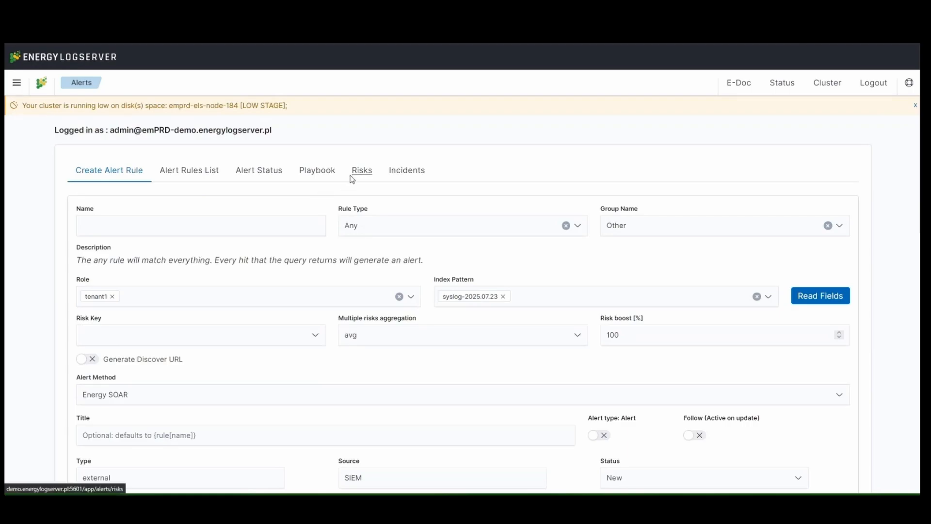
- In the Risks section, review the categories and their values, the category creation form and the list of existing risks
{"action": "left_click", "coordinate": [359, 171]}
{"action": "left_click", "coordinate": [292, 211]}
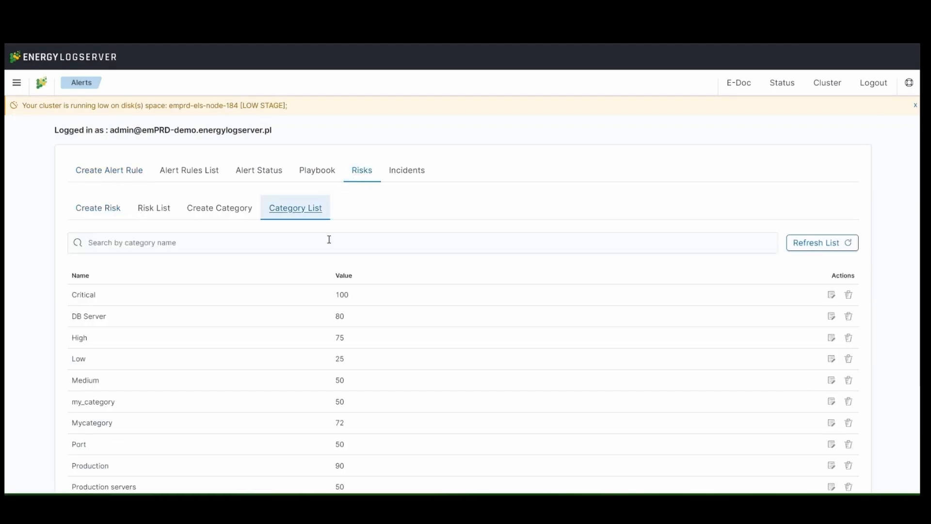
{"action": "scroll", "coordinate": [184, 269], "scroll_direction": "down", "scroll_amount": 2}
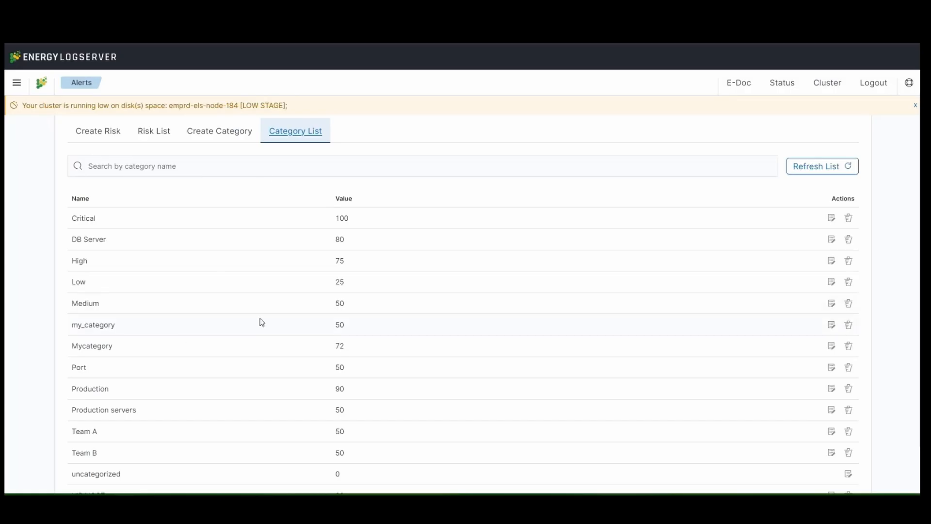
{"action": "left_click", "coordinate": [233, 135]}
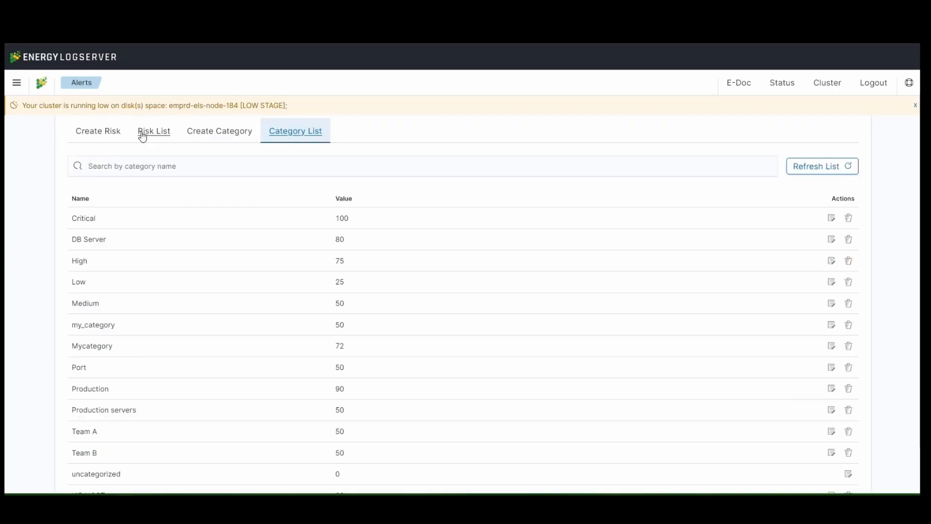
{"action": "left_click", "coordinate": [142, 136]}
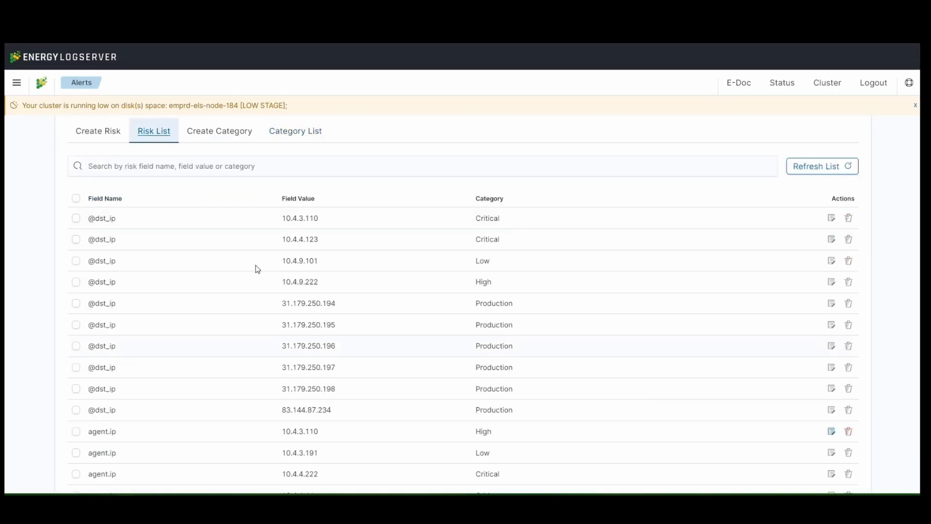
- Start a new risk for the syslog-* index pattern, read its fields and choose the Reason field
{"action": "left_click", "coordinate": [86, 132]}
{"action": "left_click", "coordinate": [141, 179]}
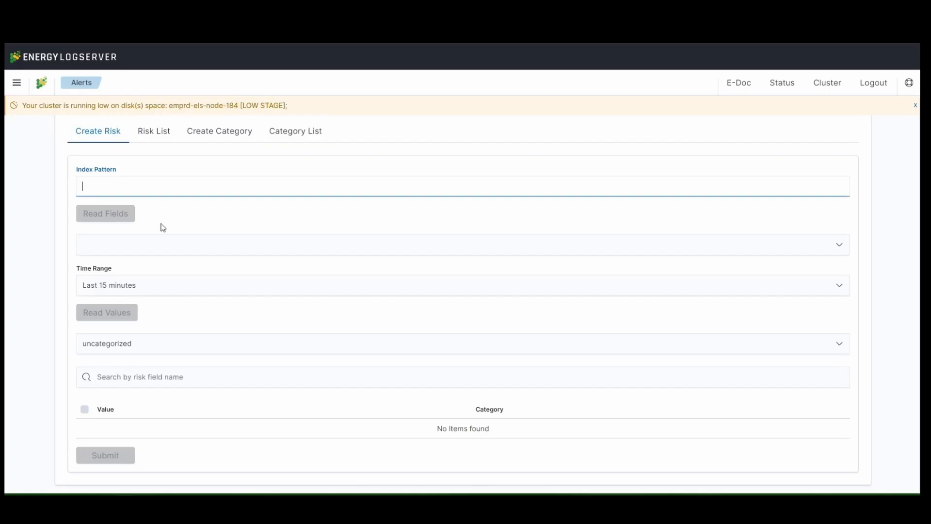
{"action": "type", "text": "syslog-*"}
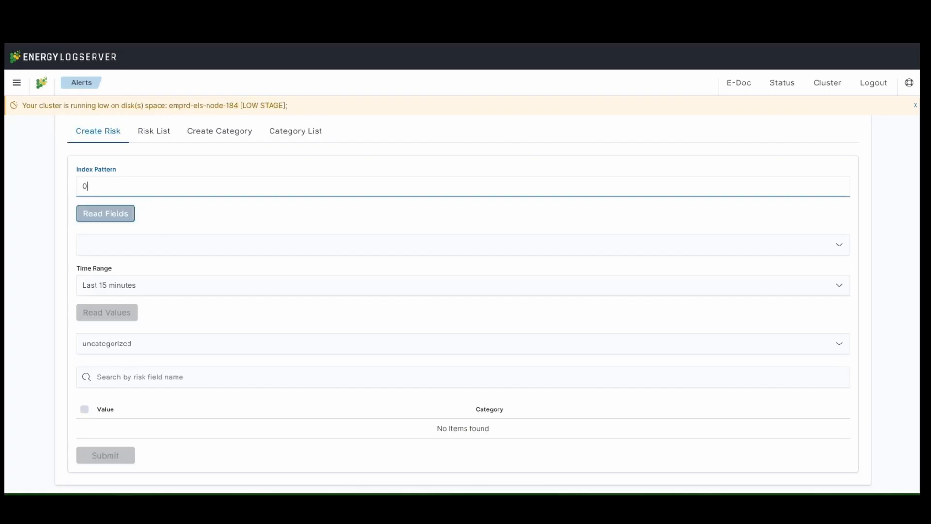
{"action": "left_click", "coordinate": [146, 244]}
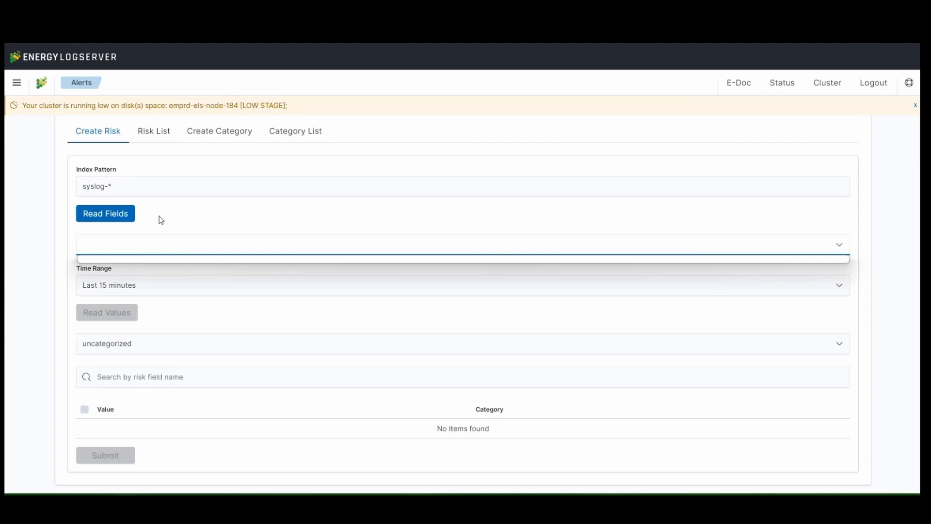
{"action": "left_click", "coordinate": [97, 215]}
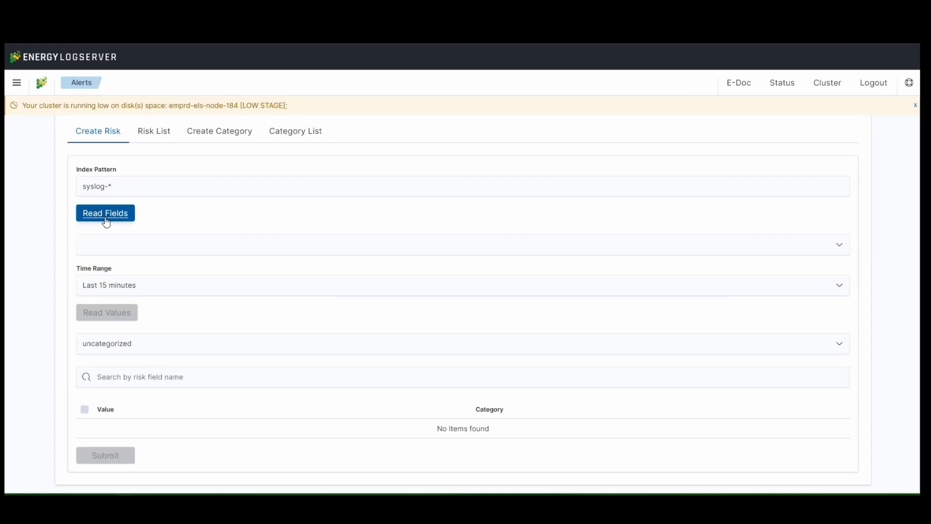
{"action": "left_click", "coordinate": [110, 238]}
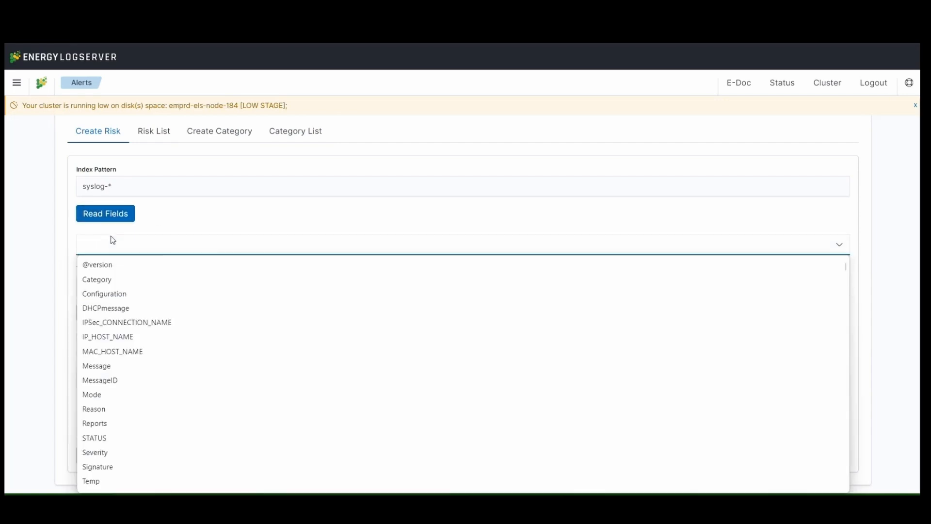
{"action": "left_click", "coordinate": [125, 412]}
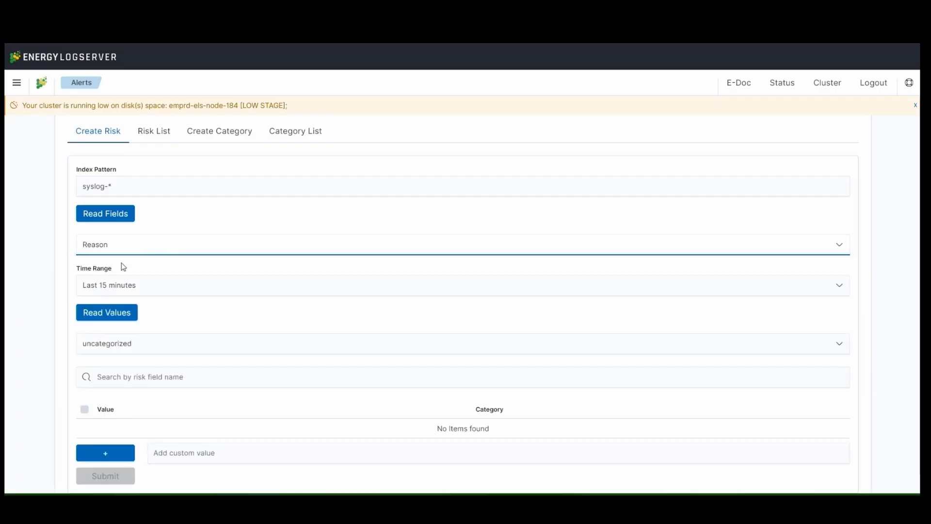
- Set the risk's time range to Last 1 hour and read the Reason field's values
{"action": "left_click", "coordinate": [113, 287]}
{"action": "left_click", "coordinate": [114, 347]}
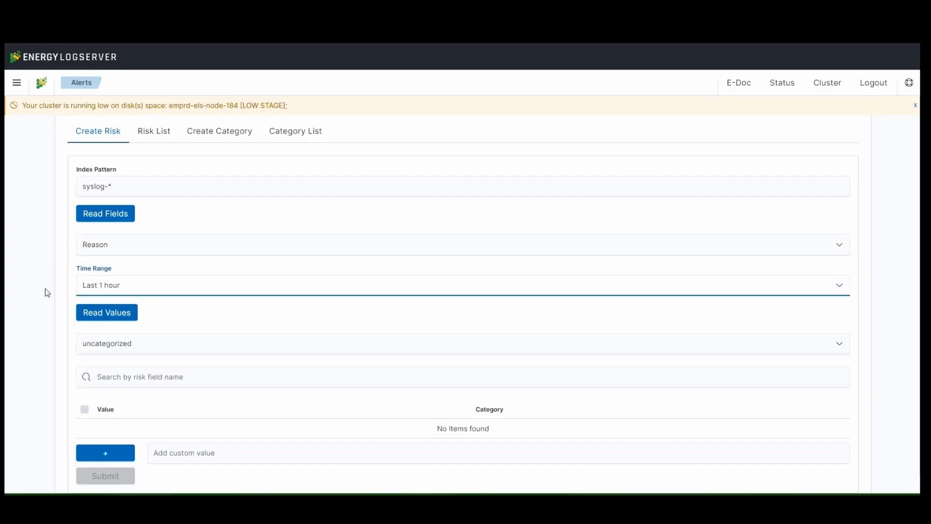
{"action": "left_click", "coordinate": [107, 312]}
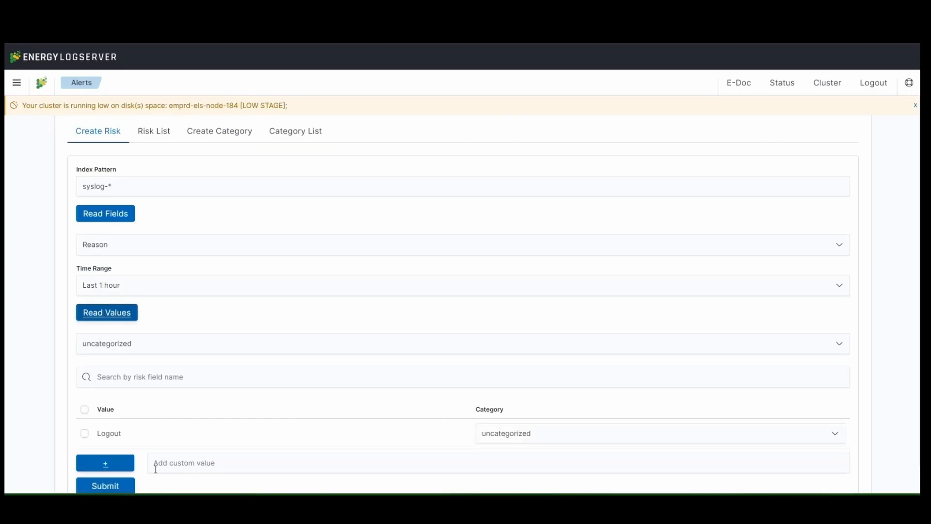
- Assign the Low category to the Logout value
{"action": "scroll", "coordinate": [97, 418], "scroll_direction": "down", "scroll_amount": 1}
{"action": "left_click_drag", "start_coordinate": [112, 404], "coordinate": [112, 388]}
{"action": "left_click", "coordinate": [109, 405]}
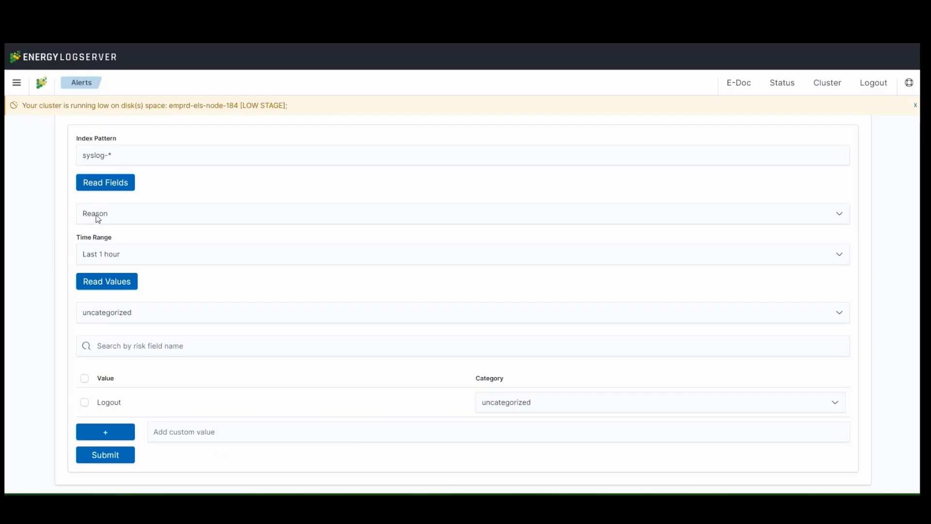
{"action": "left_click", "coordinate": [504, 410]}
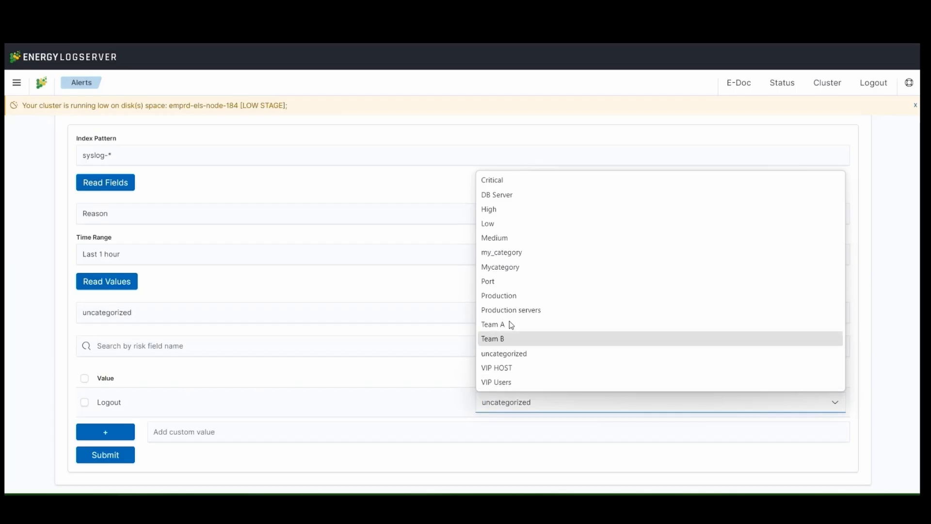
{"action": "left_click", "coordinate": [505, 226]}
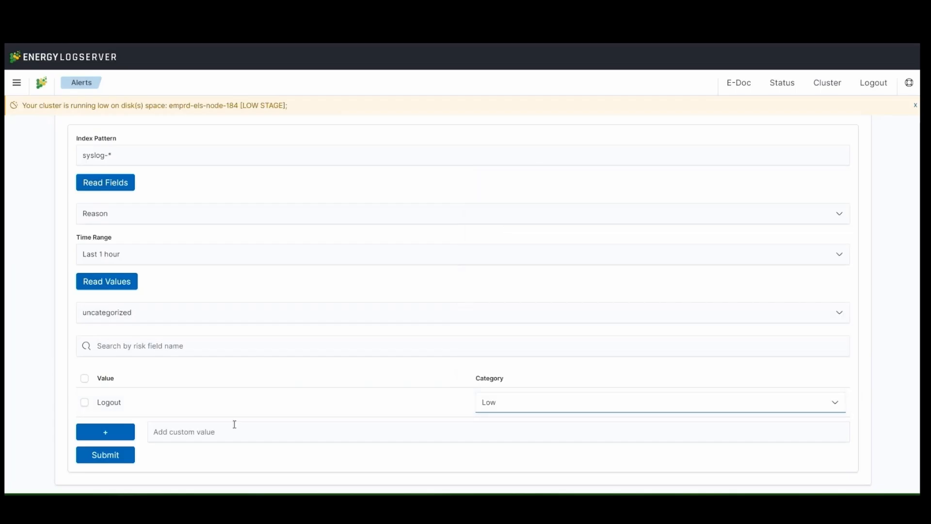
- Add the custom value Login with the Critical category and submit the risks
{"action": "left_click", "coordinate": [177, 432]}
{"action": "type", "text": "Login"}
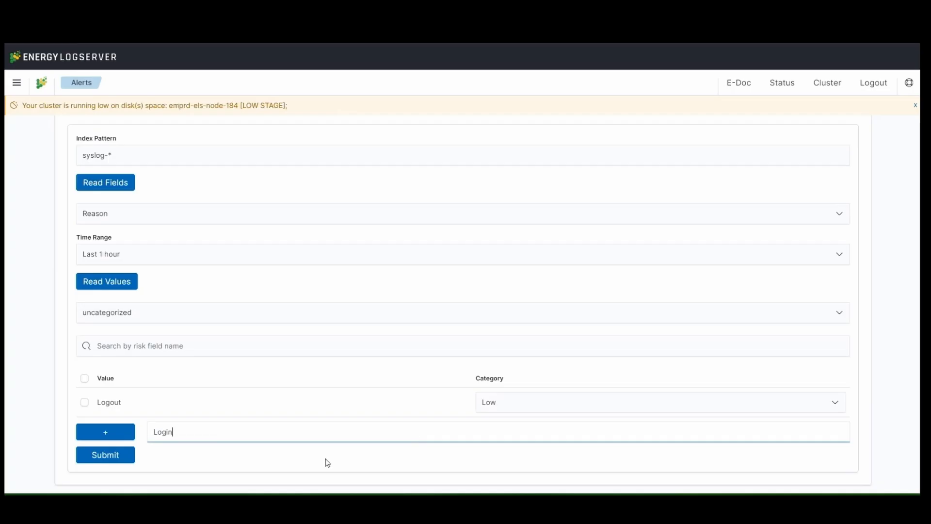
{"action": "left_click", "coordinate": [127, 436]}
{"action": "left_click", "coordinate": [522, 432]}
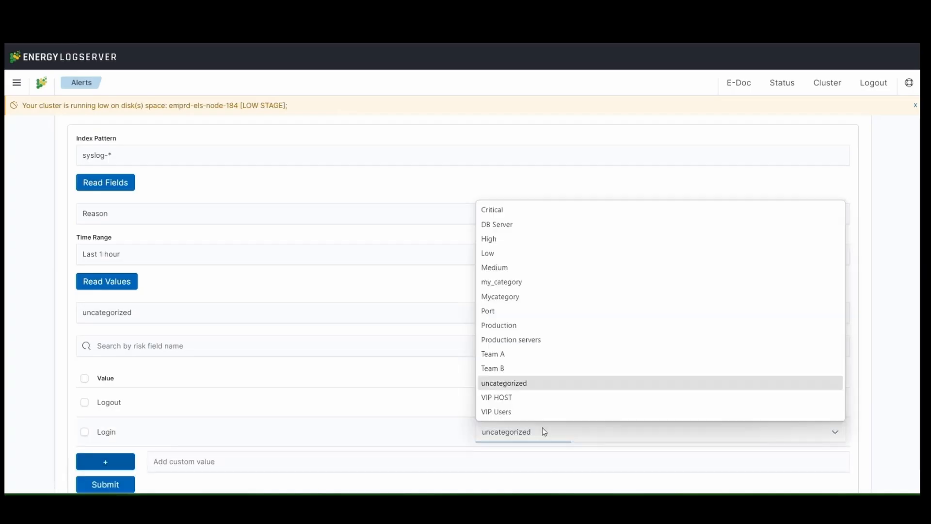
{"action": "left_click", "coordinate": [493, 208]}
{"action": "scroll", "coordinate": [6, 395], "scroll_direction": "down", "scroll_amount": 1}
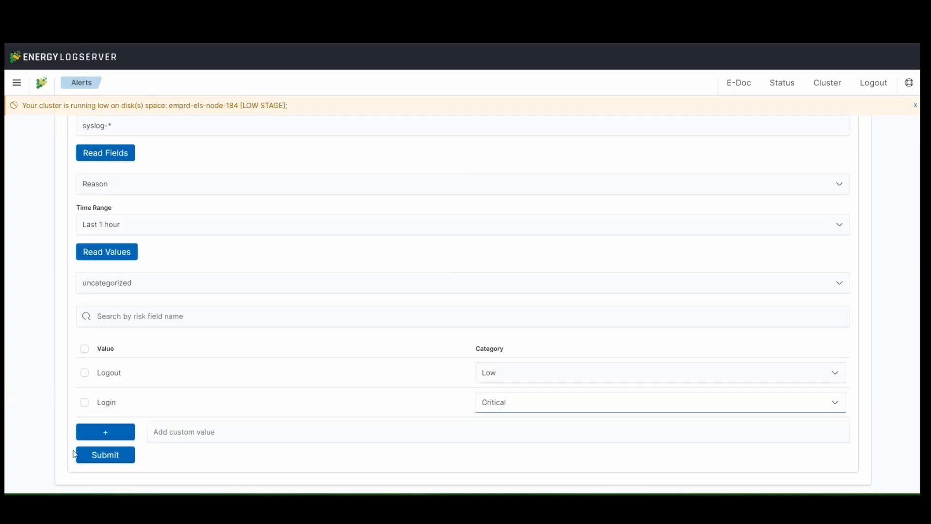
{"action": "left_click", "coordinate": [109, 456]}
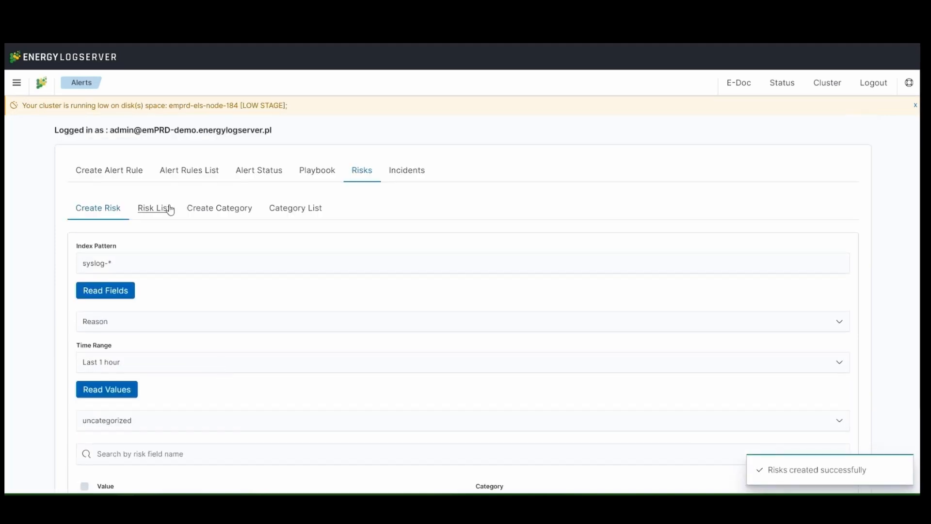
- Search the risk list for Login and point out the entry for the Reason field
{"action": "left_click", "coordinate": [151, 208]}
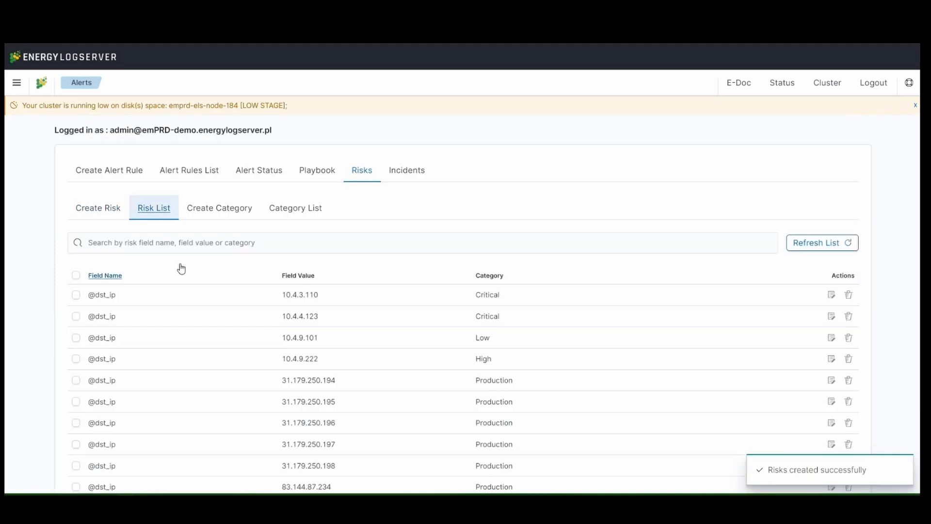
{"action": "left_click", "coordinate": [203, 243]}
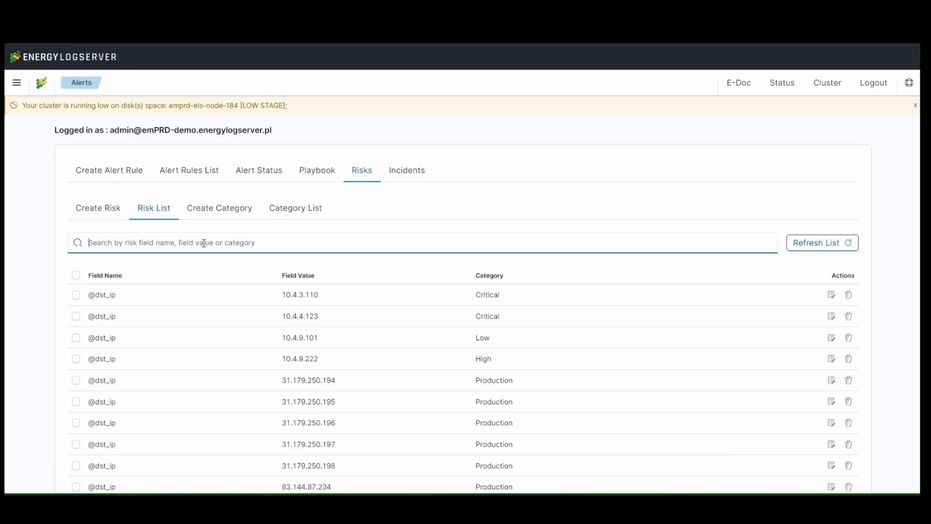
{"action": "type", "text": "Login"}
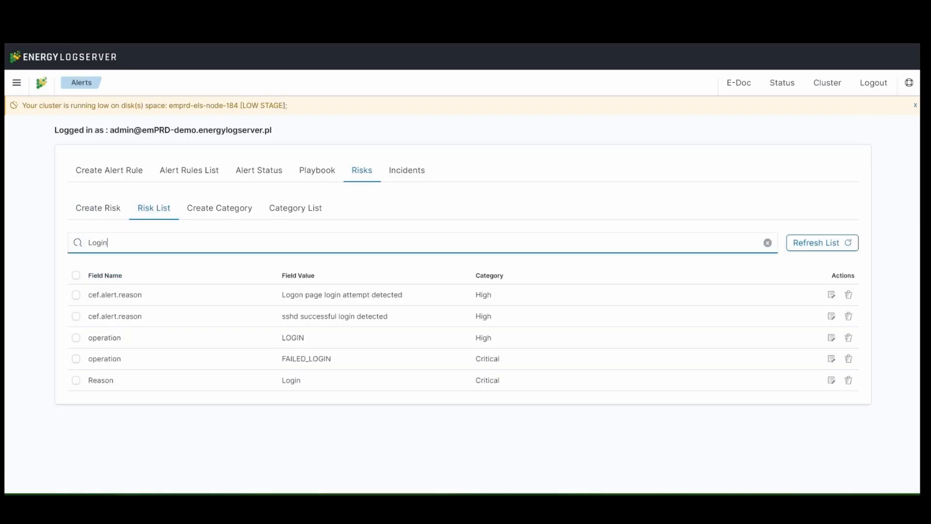
{"action": "left_click_drag", "start_coordinate": [93, 383], "coordinate": [526, 380]}
{"action": "left_click", "coordinate": [445, 382]}
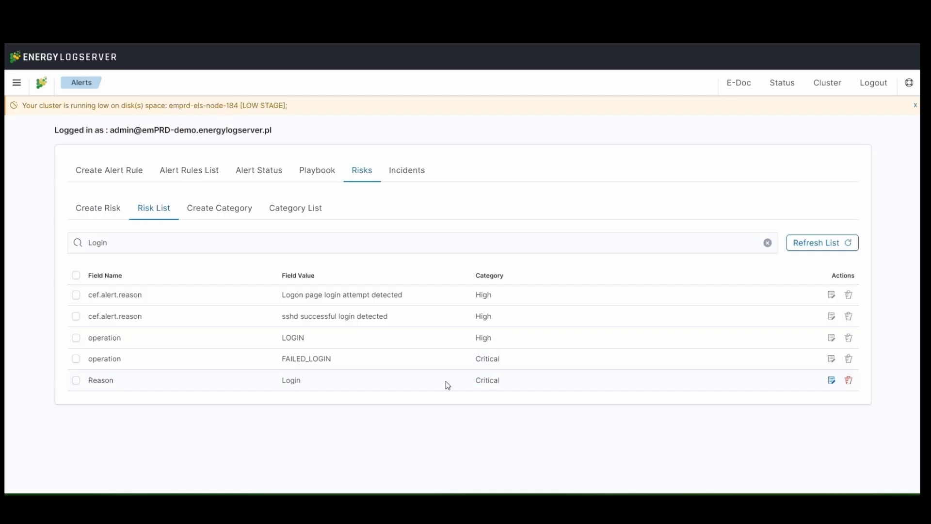
- Open the SC_training_alert1 rule from the AA training example group of alert rules for editing
{"action": "left_click", "coordinate": [136, 170]}
{"action": "left_click", "coordinate": [188, 180]}
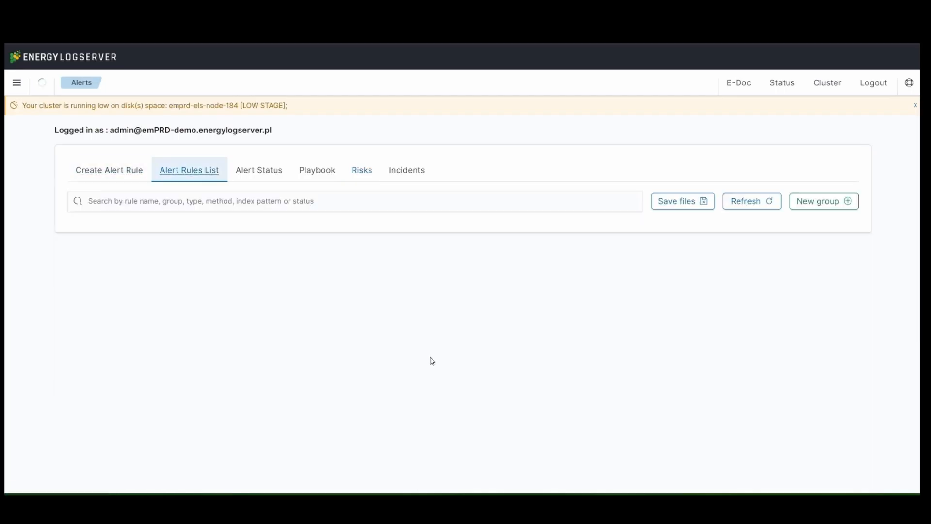
{"action": "left_click", "coordinate": [278, 248]}
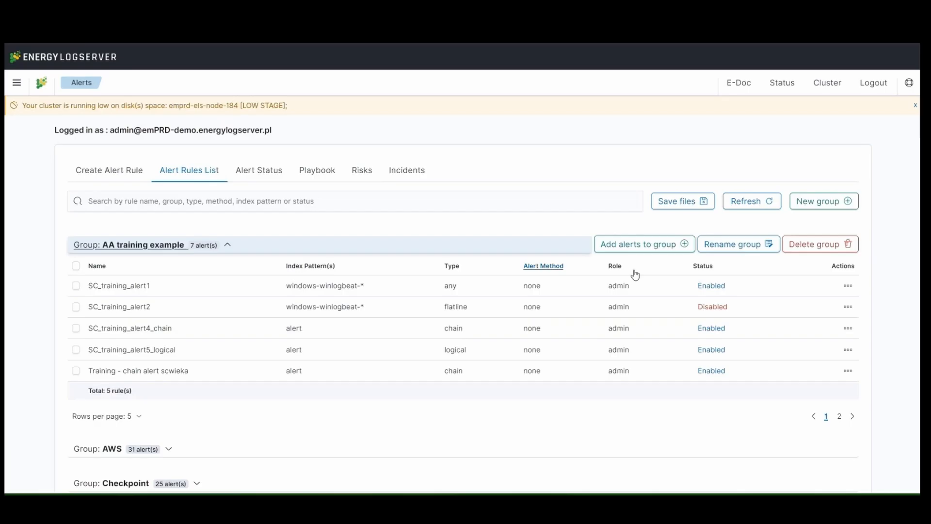
{"action": "left_click", "coordinate": [848, 286]}
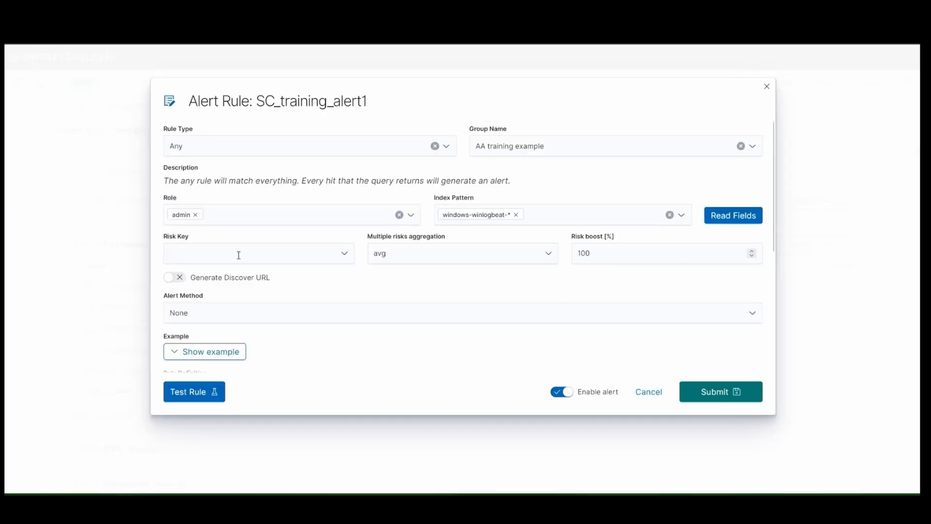
- Try client.bytes, client.domain and client.geo.city_name as the alert rule's risk keys, and discard the edit
{"action": "left_click", "coordinate": [239, 256]}
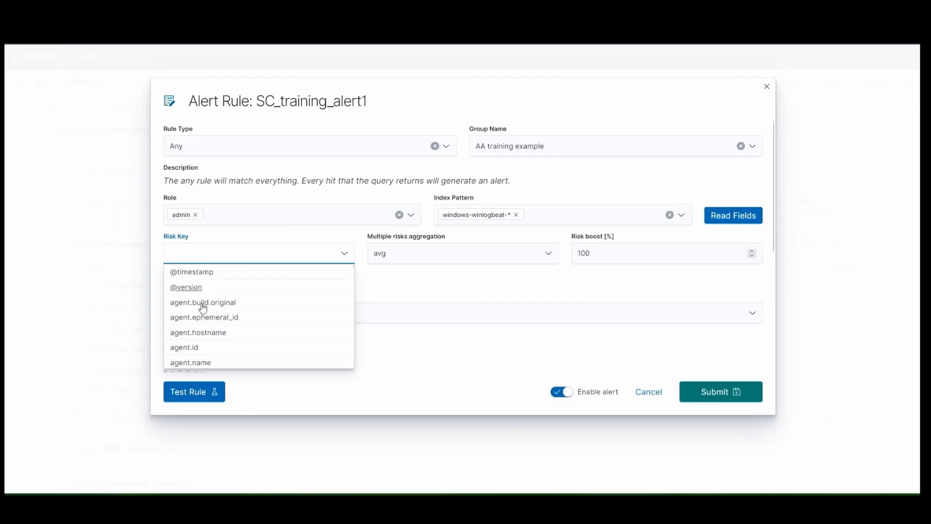
{"action": "scroll", "coordinate": [204, 310], "scroll_direction": "down", "scroll_amount": 3}
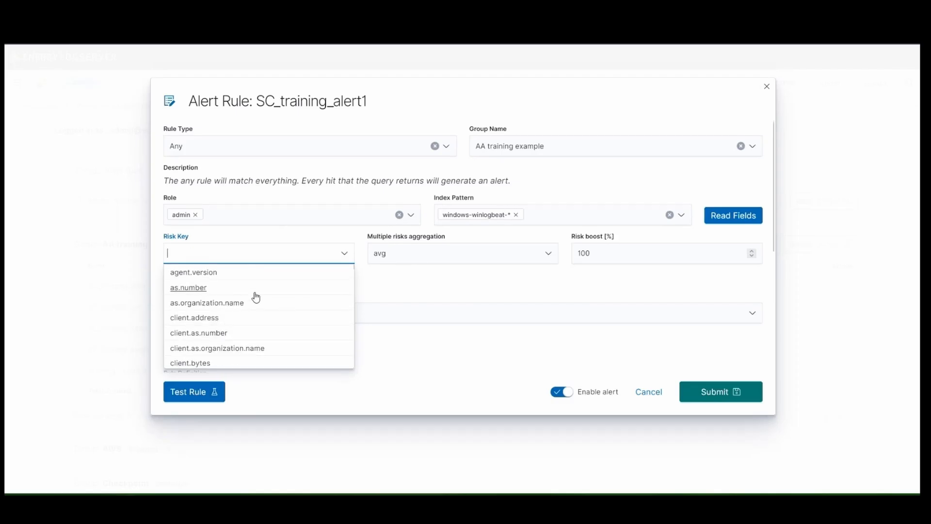
{"action": "scroll", "coordinate": [251, 315], "scroll_direction": "down", "scroll_amount": 2}
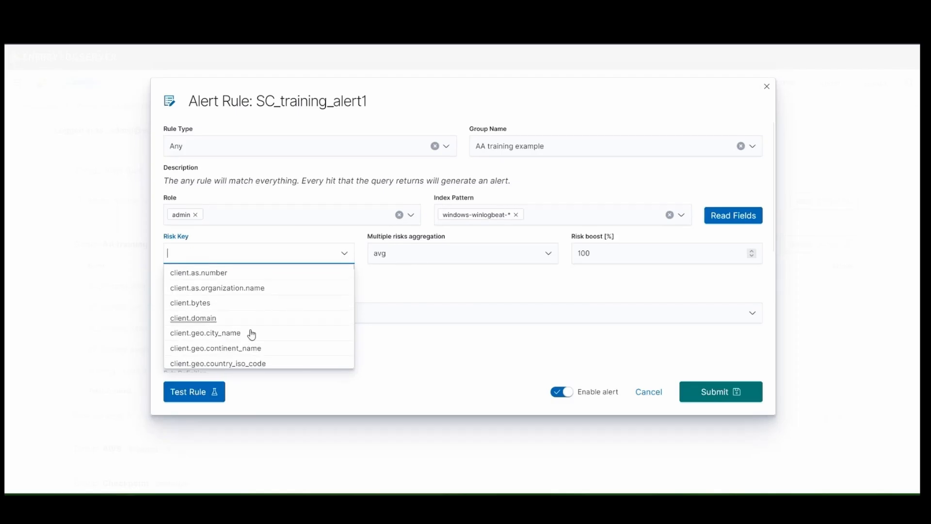
{"action": "left_click", "coordinate": [209, 303]}
{"action": "left_click", "coordinate": [209, 304]}
{"action": "left_click", "coordinate": [210, 302]}
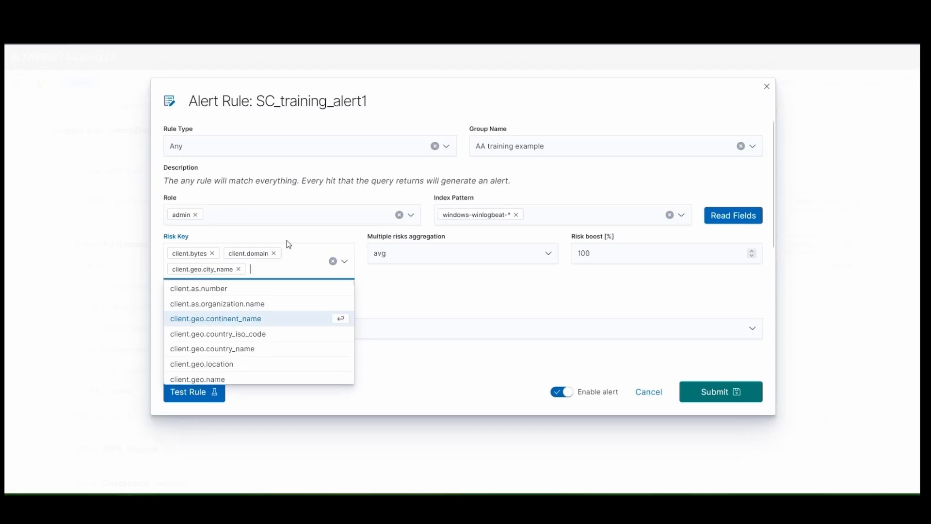
{"action": "key", "text": "Escape"}
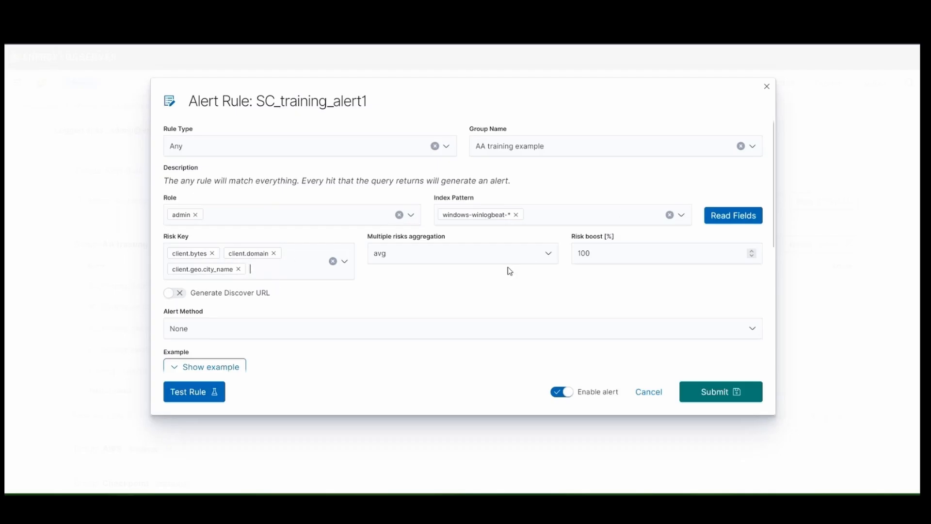
{"action": "left_click", "coordinate": [638, 391]}
- Point out the values of the High and Critical categories in the risk category list
{"action": "left_click", "coordinate": [357, 172]}
{"action": "left_click", "coordinate": [297, 209]}
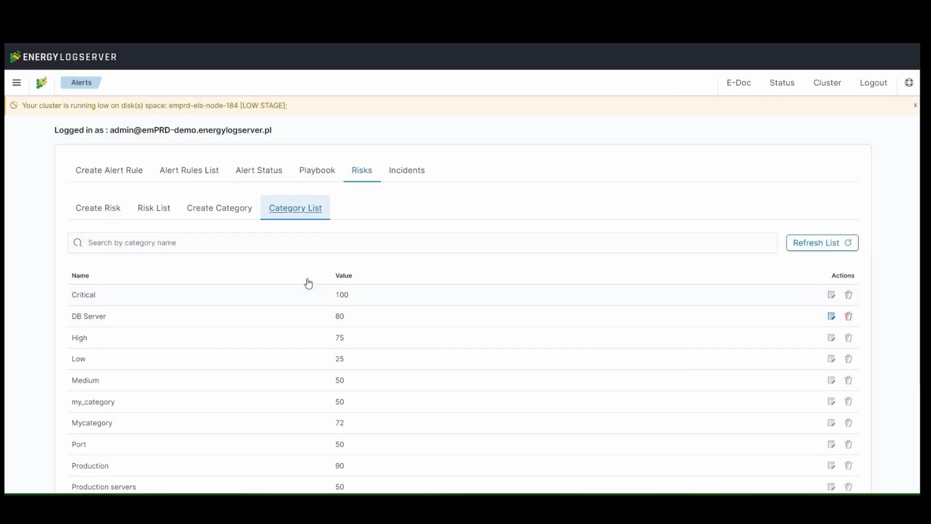
{"action": "left_click_drag", "start_coordinate": [336, 341], "coordinate": [351, 345]}
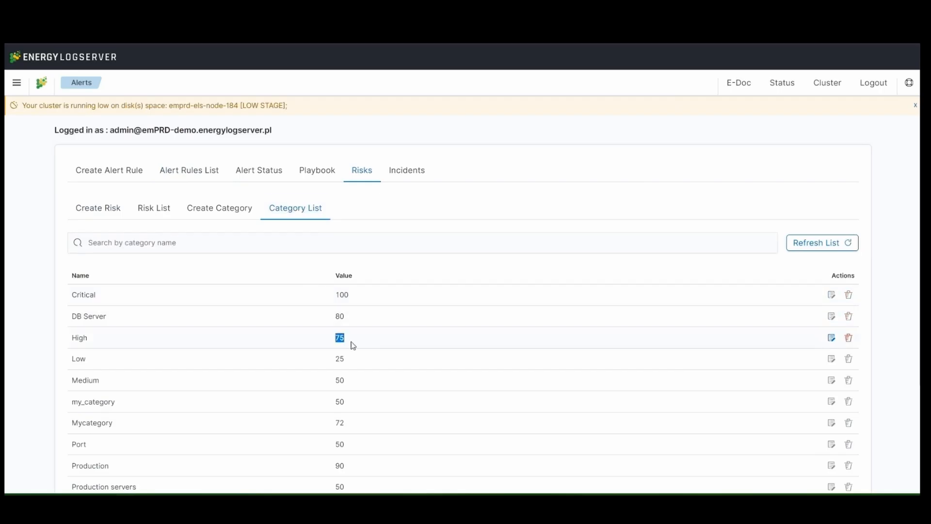
{"action": "mouse_move", "coordinate": [344, 293]}
{"action": "left_mouse_down"}
{"action": "mouse_move", "coordinate": [358, 300]}
{"action": "mouse_move", "coordinate": [333, 297]}
{"action": "left_mouse_up"}
{"action": "left_click", "coordinate": [348, 295]}
- In a new alert rule, try max and min as the multiple risks aggregation, ending on custom
{"action": "left_click", "coordinate": [136, 171]}
{"action": "left_click", "coordinate": [425, 337]}
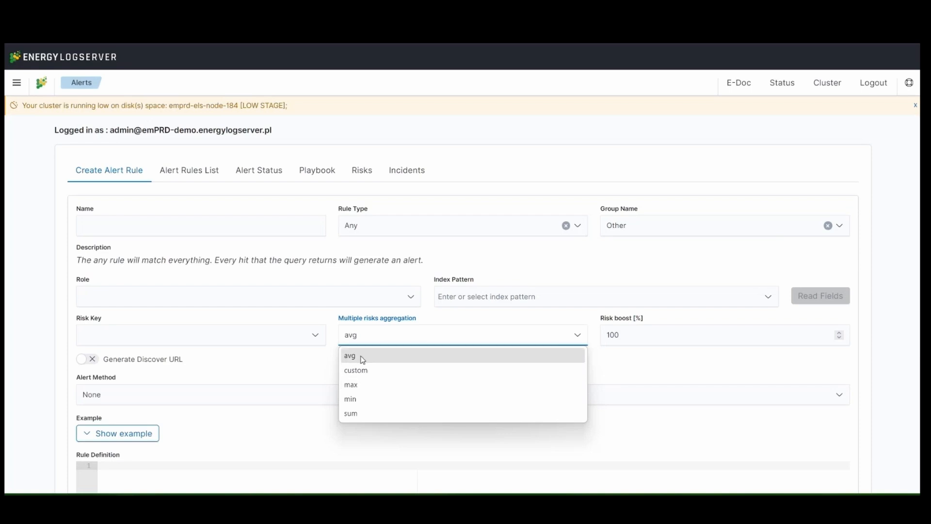
{"action": "left_click", "coordinate": [364, 386]}
{"action": "left_click", "coordinate": [394, 339]}
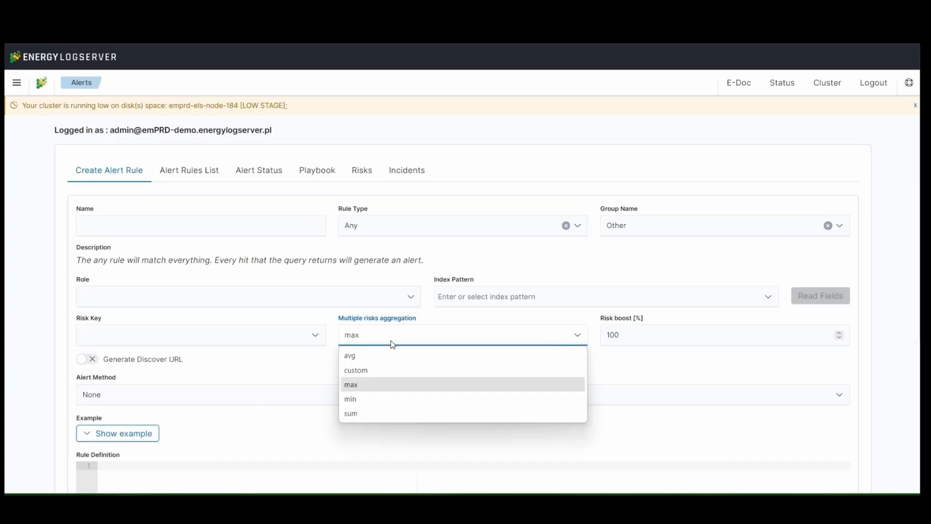
{"action": "left_click", "coordinate": [376, 401]}
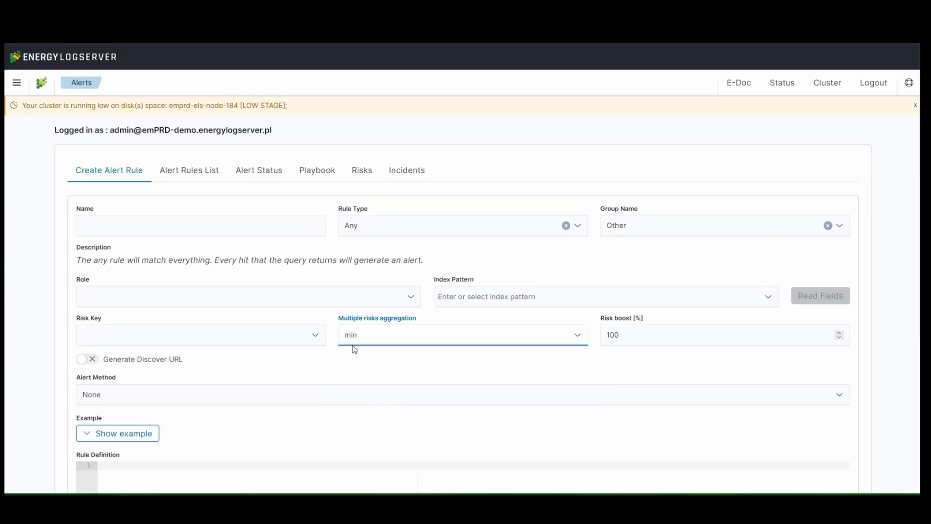
{"action": "left_click", "coordinate": [397, 339]}
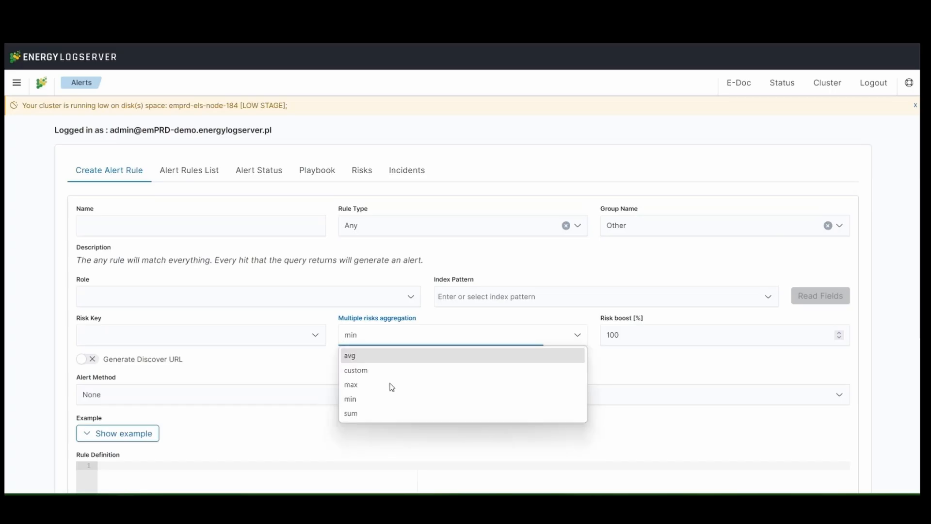
{"action": "left_click", "coordinate": [377, 370]}
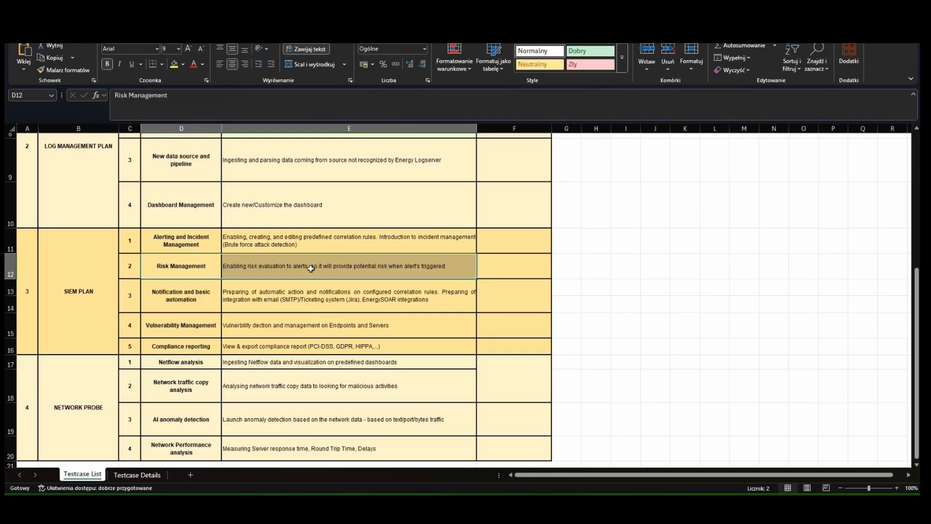
- Switch to the Excel test case list and select the Risk Management description in cell E12
{"action": "left_click", "coordinate": [353, 268]}
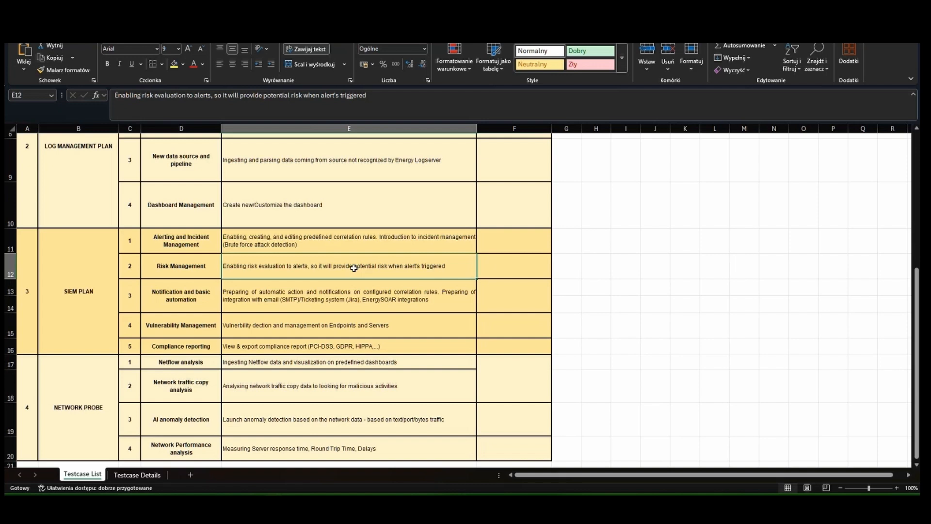
- Select the Vulnerability Management and Compliance reporting rows in D15:E16 of the test case list, and switch back to Energy Logserver
{"action": "left_click_drag", "start_coordinate": [181, 325], "coordinate": [249, 326]}
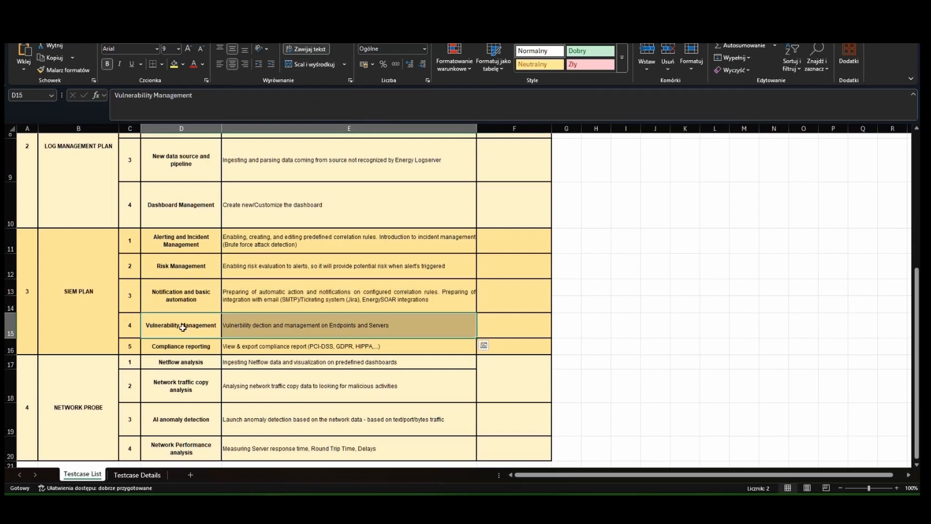
{"action": "left_click_drag", "start_coordinate": [182, 328], "coordinate": [281, 347]}
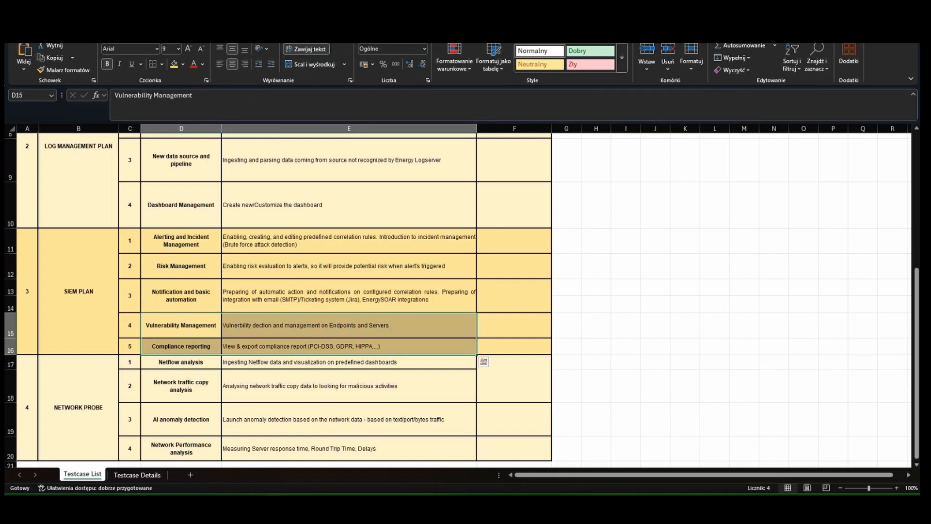
{"action": "key", "text": "alt+Tab"}
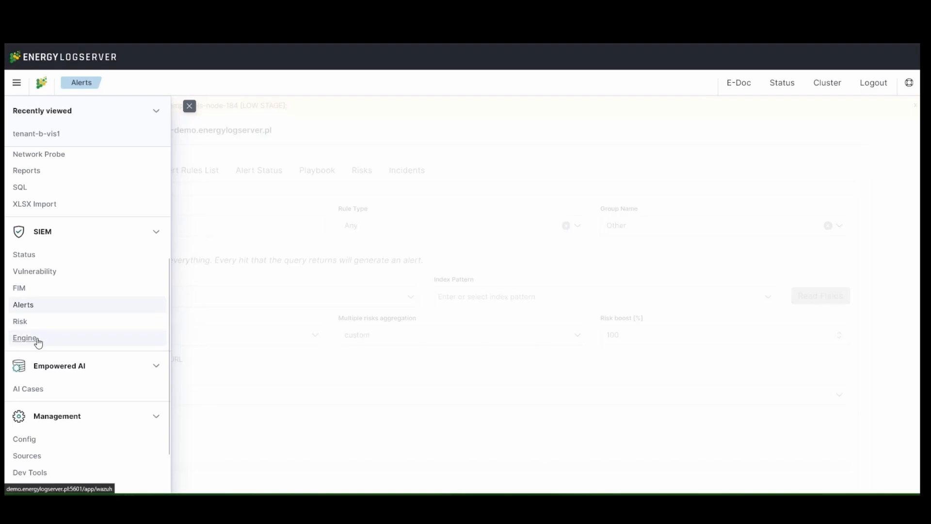
- Open the SIEM Status overview and go to its Vulnerabilities dashboard
{"action": "left_click", "coordinate": [49, 257]}
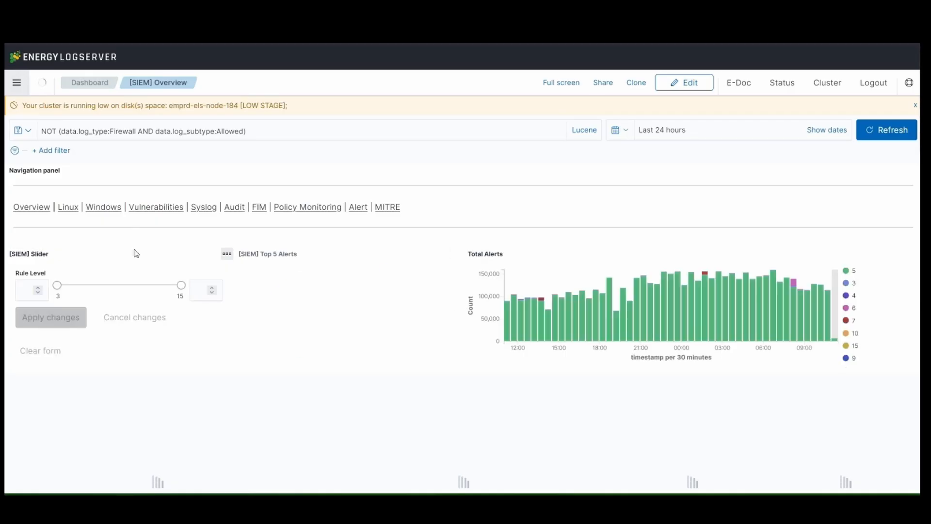
{"action": "left_click", "coordinate": [146, 210]}
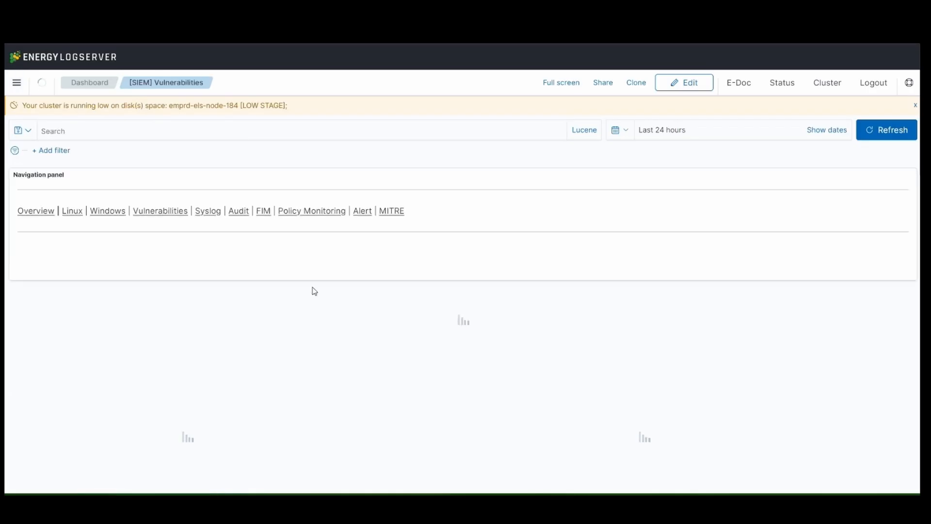
{"action": "scroll", "coordinate": [487, 343], "scroll_direction": "down", "scroll_amount": 2}
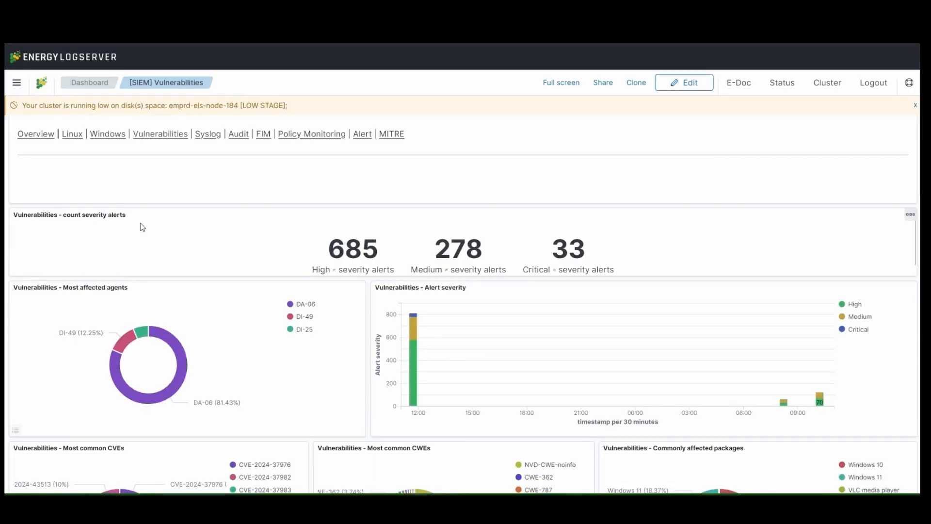
- Open the SIEM Engine separately and look through the Vulnerabilities dashboard down to its alert summary
{"action": "left_click", "coordinate": [17, 82]}
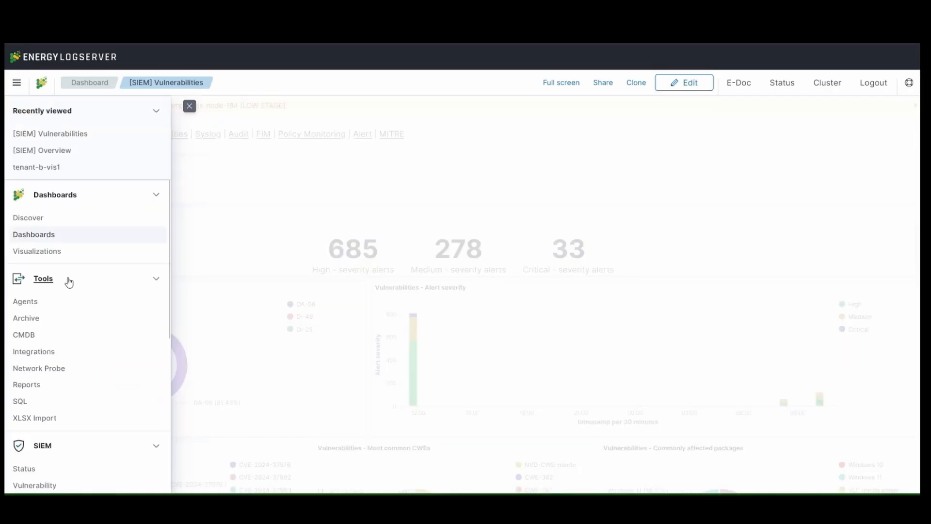
{"action": "scroll", "coordinate": [68, 280], "scroll_direction": "down", "scroll_amount": 5}
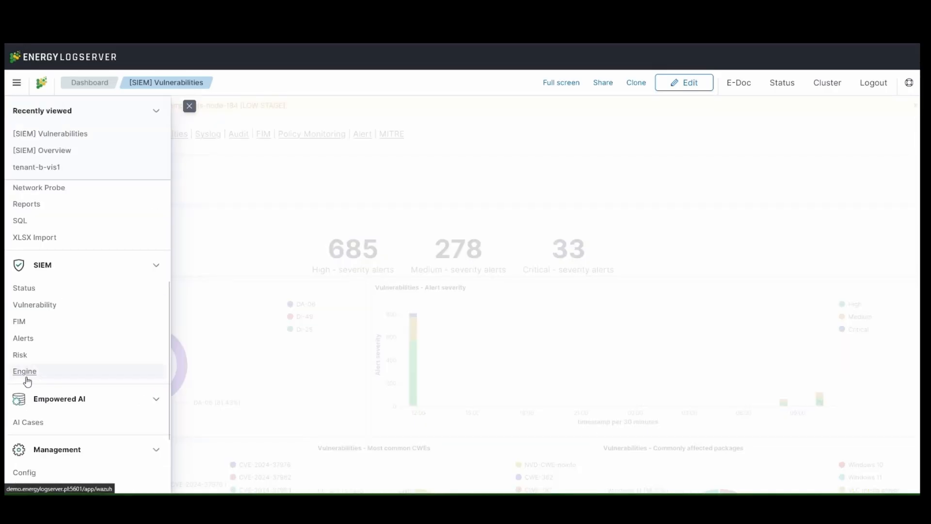
{"action": "left_click", "coordinate": [297, 241]}
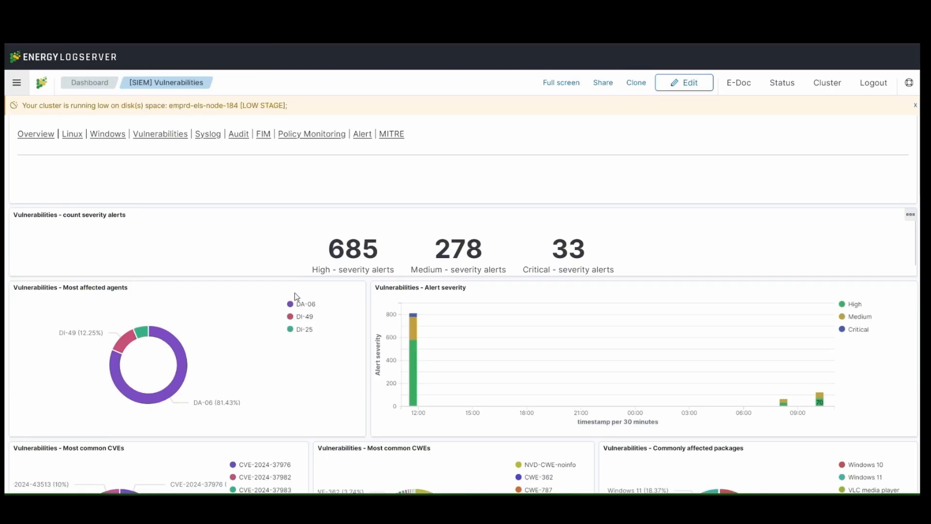
{"action": "scroll", "coordinate": [204, 219], "scroll_direction": "down", "scroll_amount": 1}
{"action": "scroll", "coordinate": [427, 277], "scroll_direction": "down", "scroll_amount": 10}
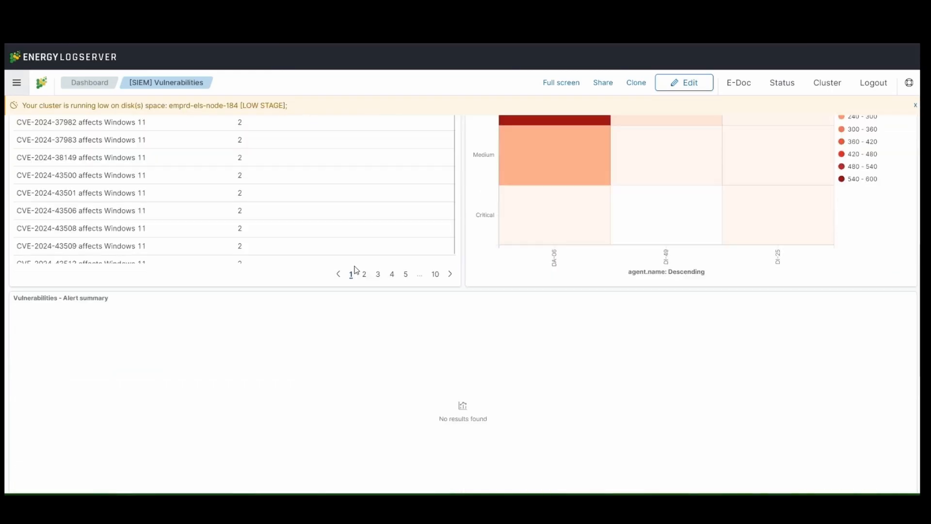
{"action": "scroll", "coordinate": [394, 287], "scroll_direction": "up", "scroll_amount": 3}
{"action": "scroll", "coordinate": [395, 287], "scroll_direction": "up", "scroll_amount": 5}
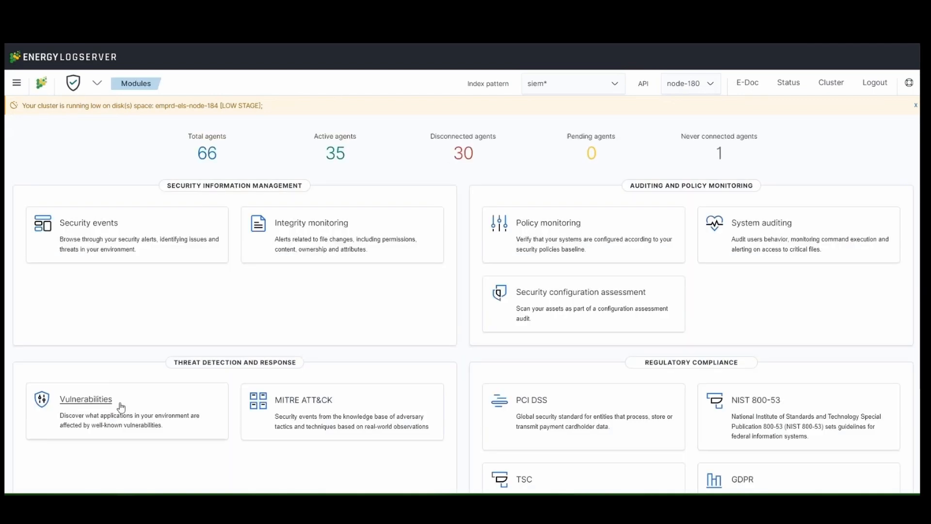
- In the SIEM Engine's Vulnerabilities module, select the agent otrs and examine its vulnerability inventory
{"action": "left_click", "coordinate": [117, 406]}
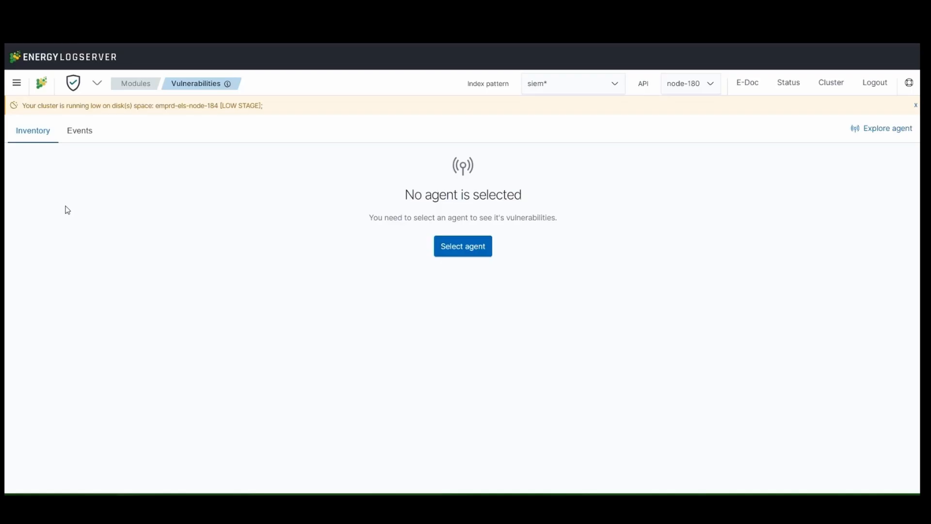
{"action": "left_click", "coordinate": [441, 253]}
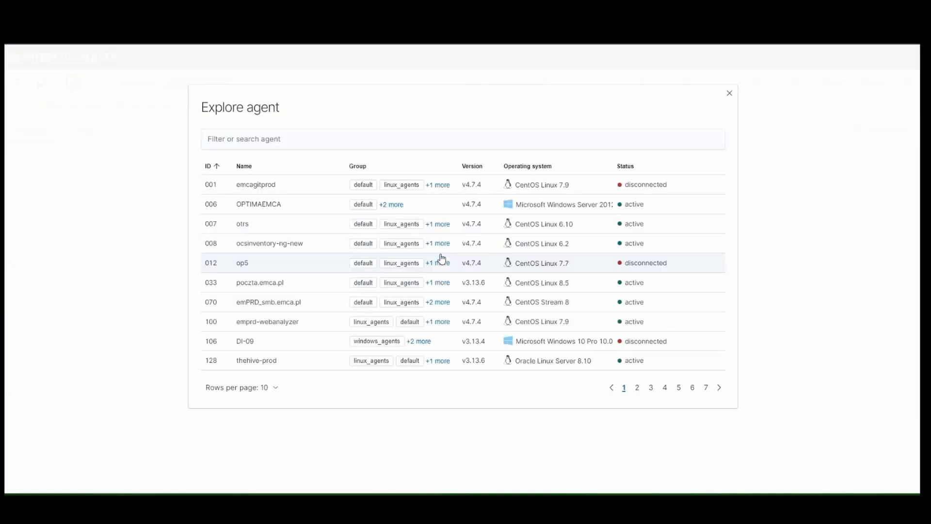
{"action": "left_click", "coordinate": [276, 226]}
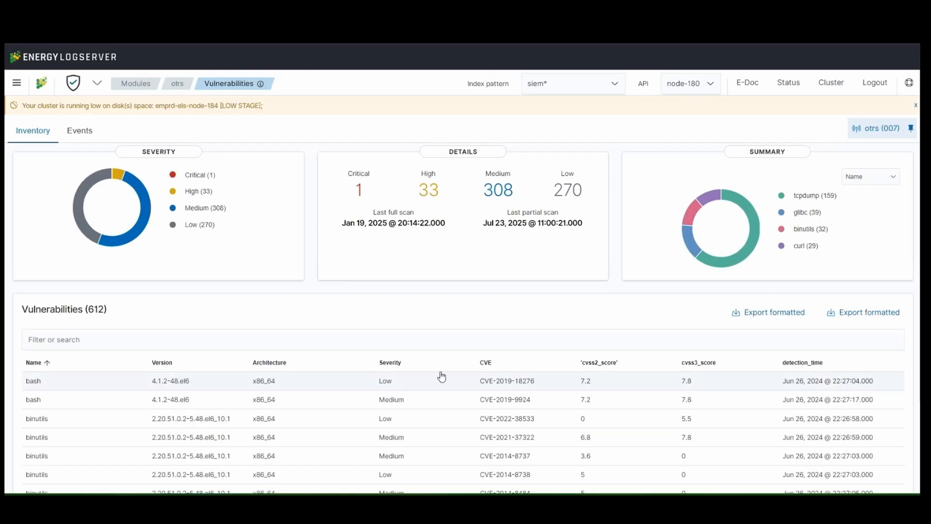
{"action": "scroll", "coordinate": [377, 348], "scroll_direction": "down", "scroll_amount": 2}
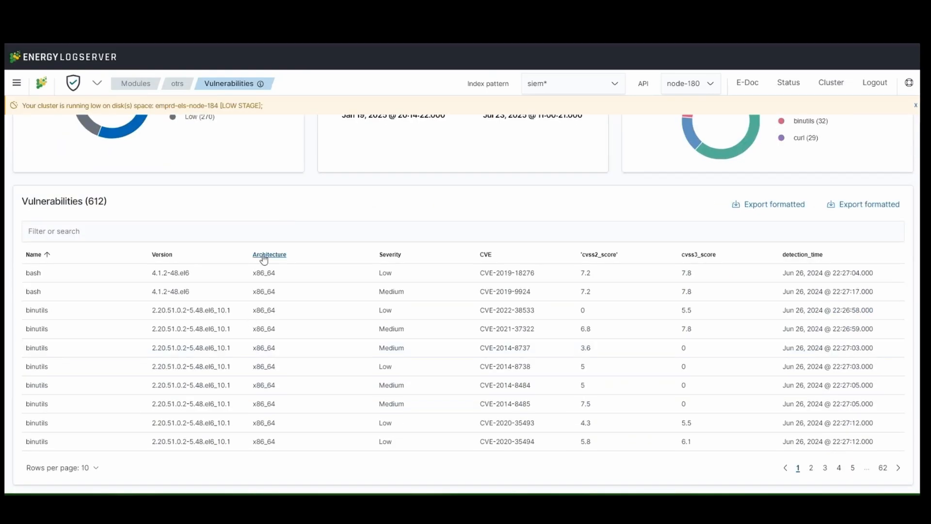
{"action": "scroll", "coordinate": [435, 435], "scroll_direction": "up", "scroll_amount": 1}
{"action": "scroll", "coordinate": [435, 435], "scroll_direction": "up", "scroll_amount": 1}
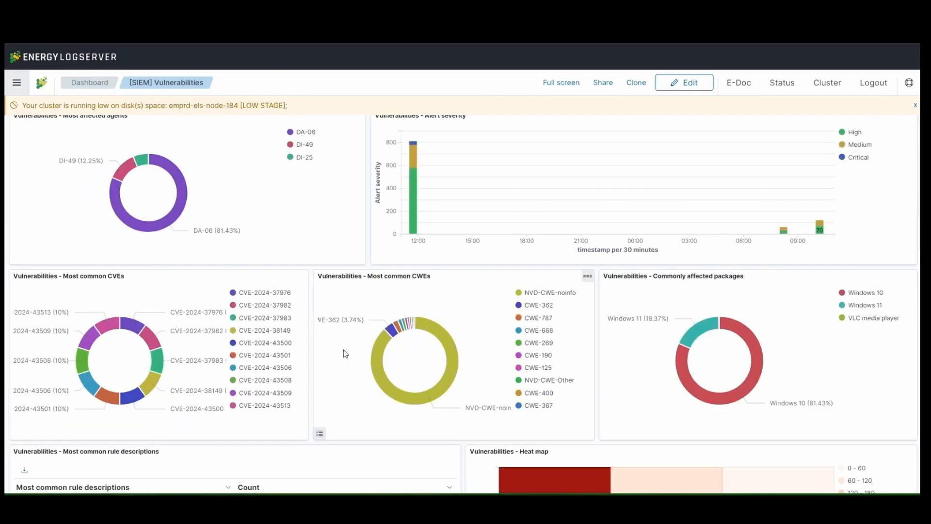
- Filter the SIEM Vulnerabilities dashboard to CVE-2024-38149 and review its affected agents and alert severity
{"action": "left_click", "coordinate": [261, 333]}
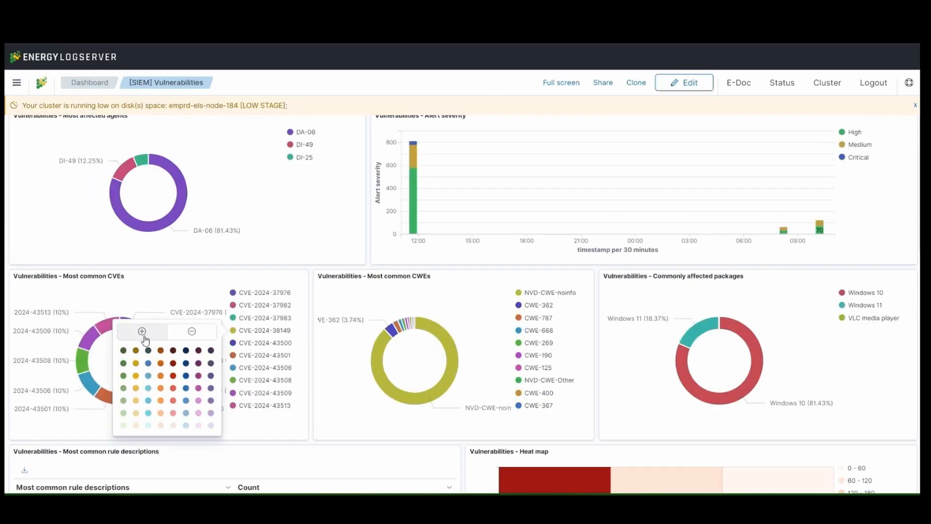
{"action": "left_click", "coordinate": [142, 331]}
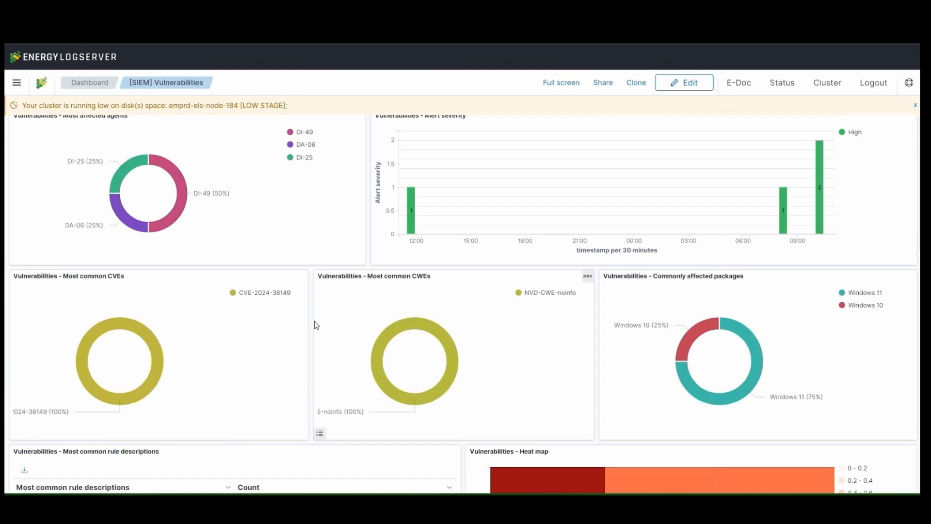
{"action": "scroll", "coordinate": [317, 318], "scroll_direction": "up", "scroll_amount": 1}
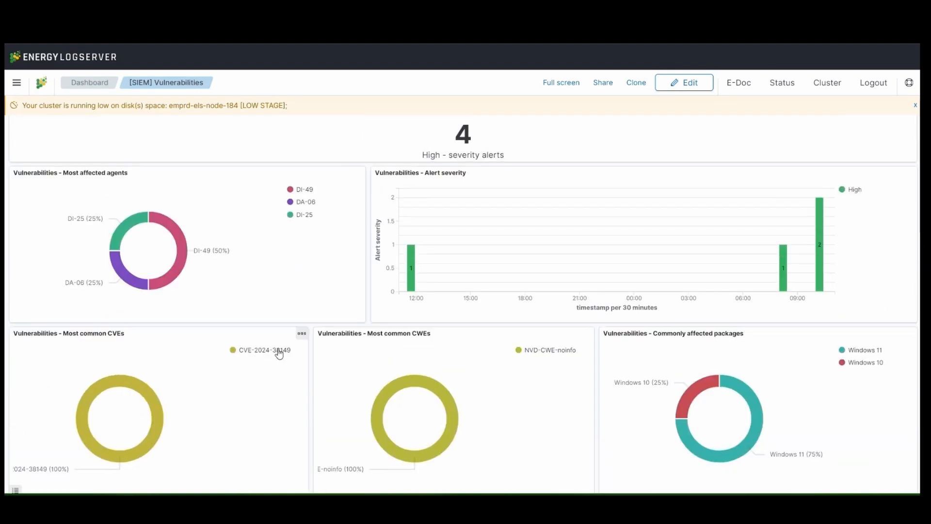
{"action": "scroll", "coordinate": [308, 304], "scroll_direction": "up", "scroll_amount": 1}
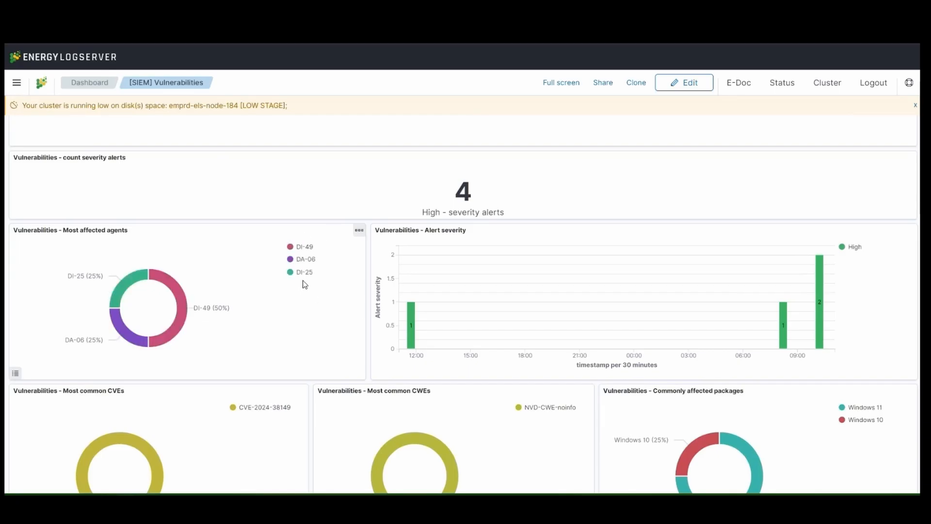
{"action": "scroll", "coordinate": [227, 185], "scroll_direction": "up", "scroll_amount": 2}
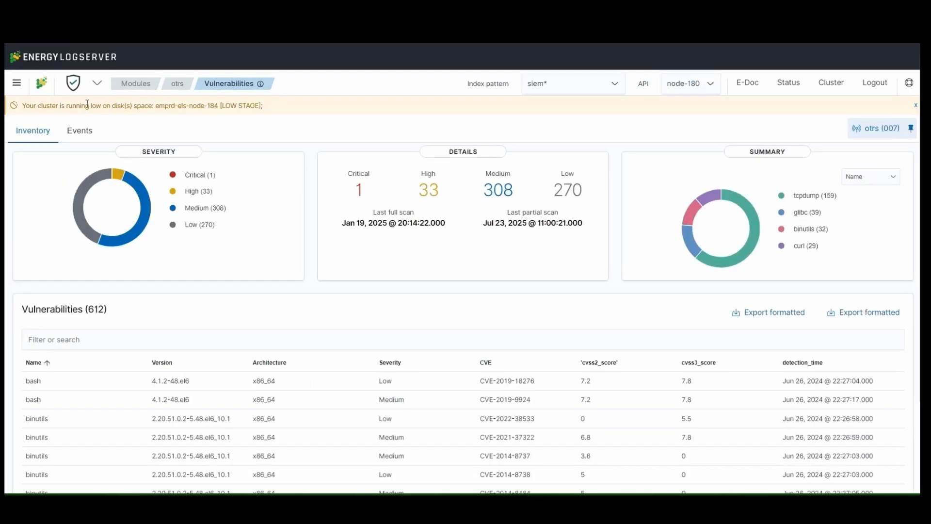
- Open the TSC regulatory compliance module and unpin the agent otrs to review the dashboard for all agents
{"action": "left_click", "coordinate": [94, 84]}
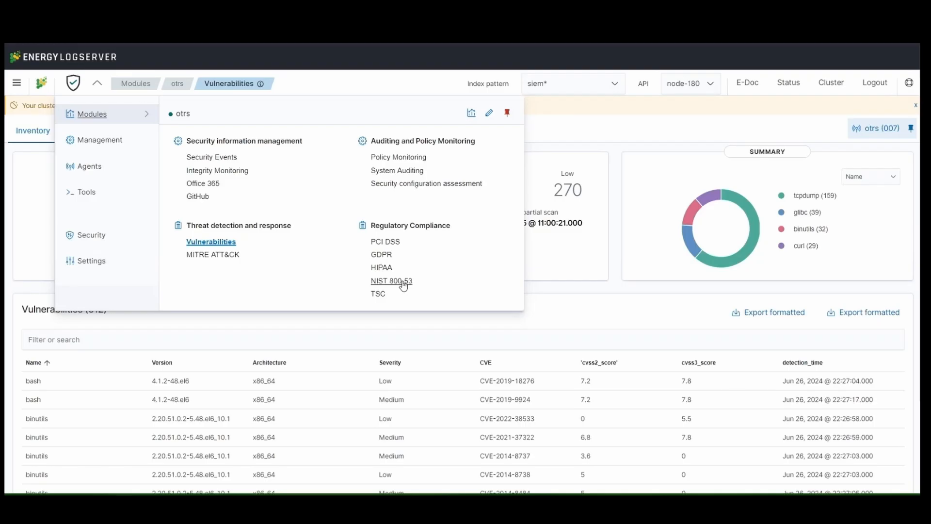
{"action": "left_click", "coordinate": [378, 294]}
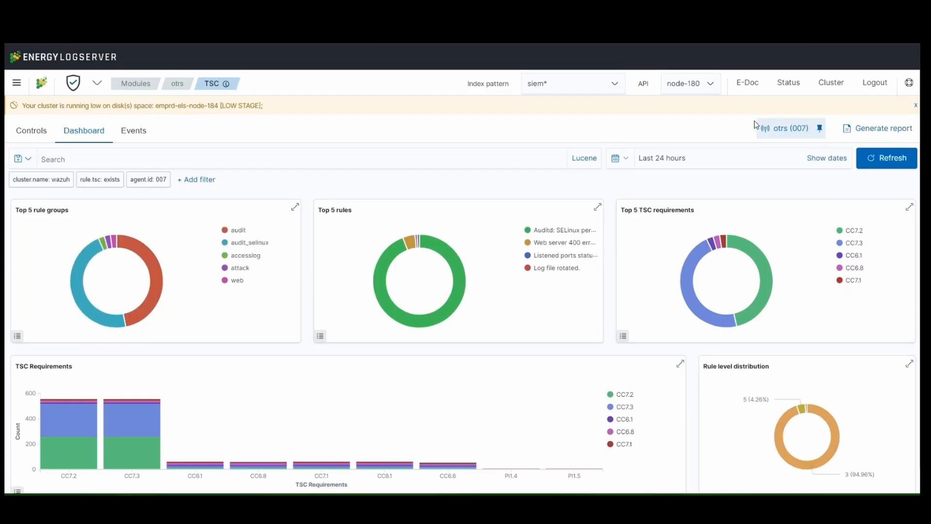
{"action": "left_click", "coordinate": [775, 128]}
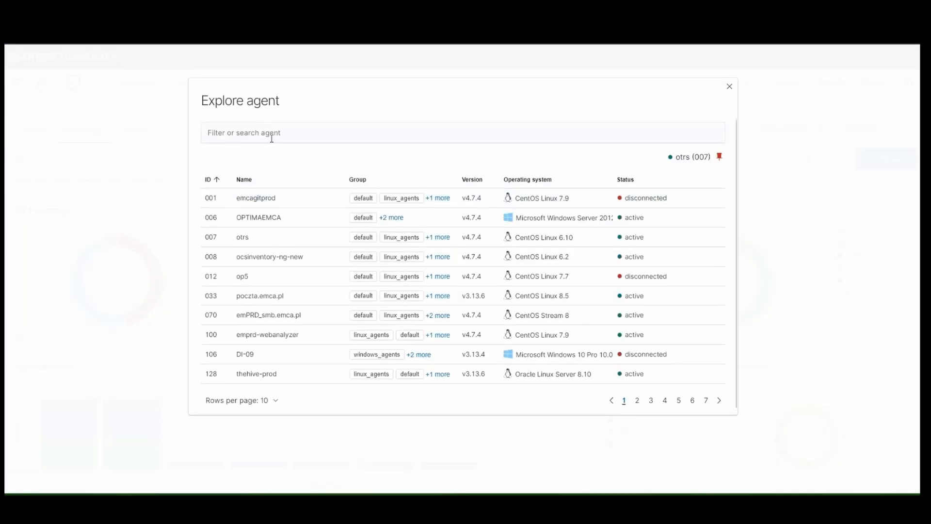
{"action": "left_click", "coordinate": [719, 157]}
{"action": "left_click", "coordinate": [729, 96]}
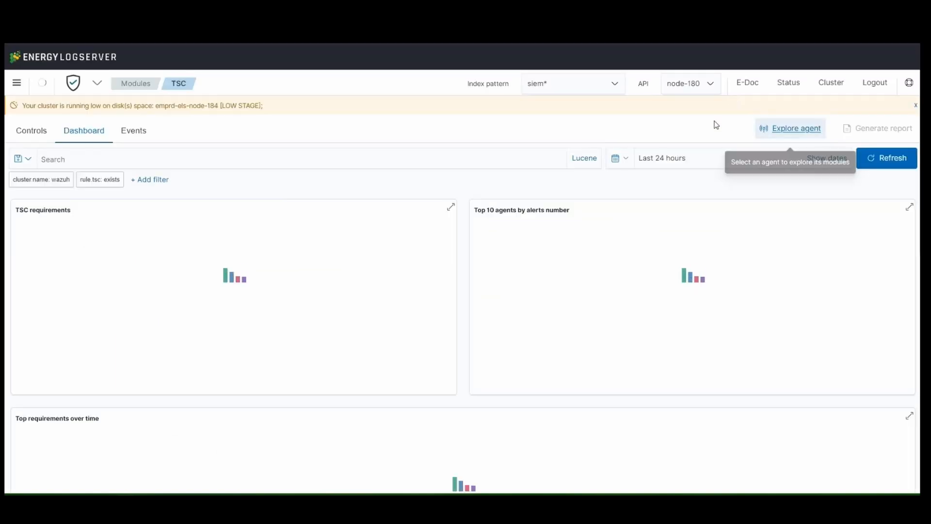
{"action": "scroll", "coordinate": [546, 383], "scroll_direction": "down", "scroll_amount": 4}
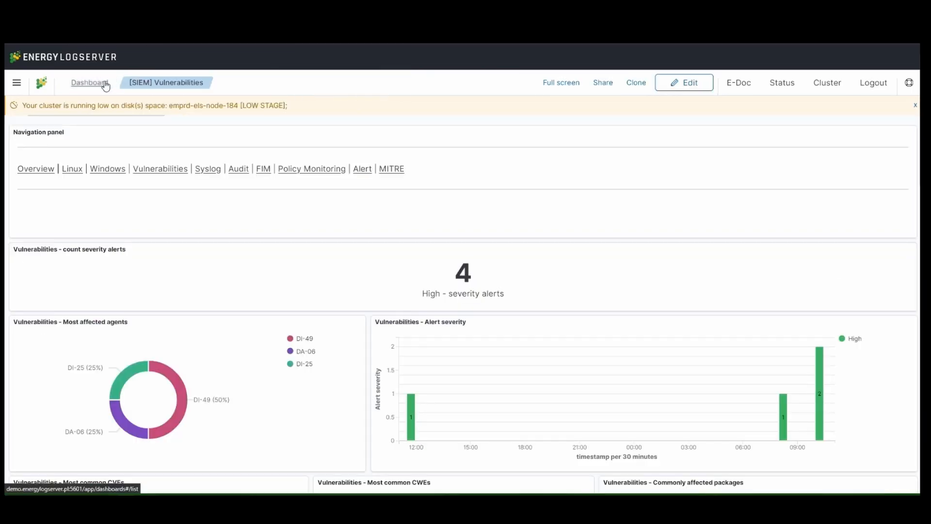
- Search the dashboards for "compli", open CIS Security Compliance and look through its rule, file and agent charts
{"action": "left_click", "coordinate": [104, 84]}
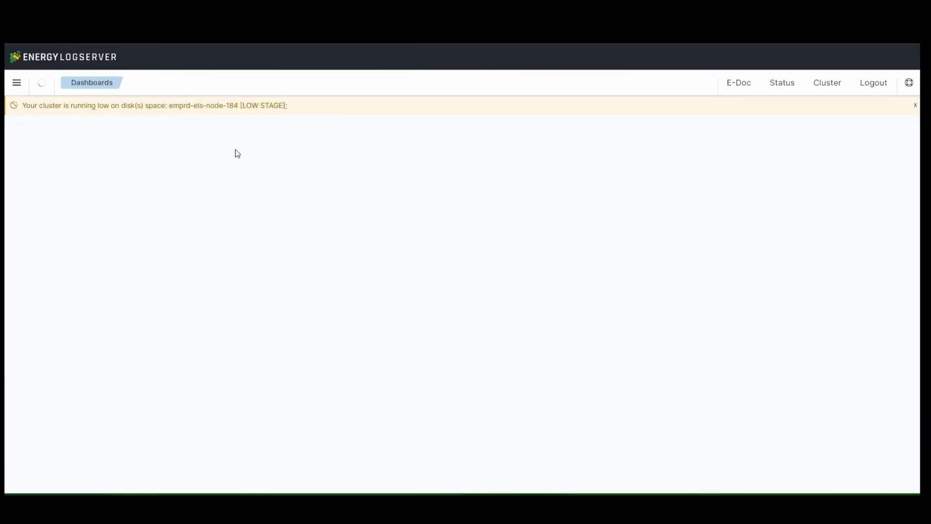
{"action": "left_click", "coordinate": [264, 180]}
{"action": "type", "text": "compli"}
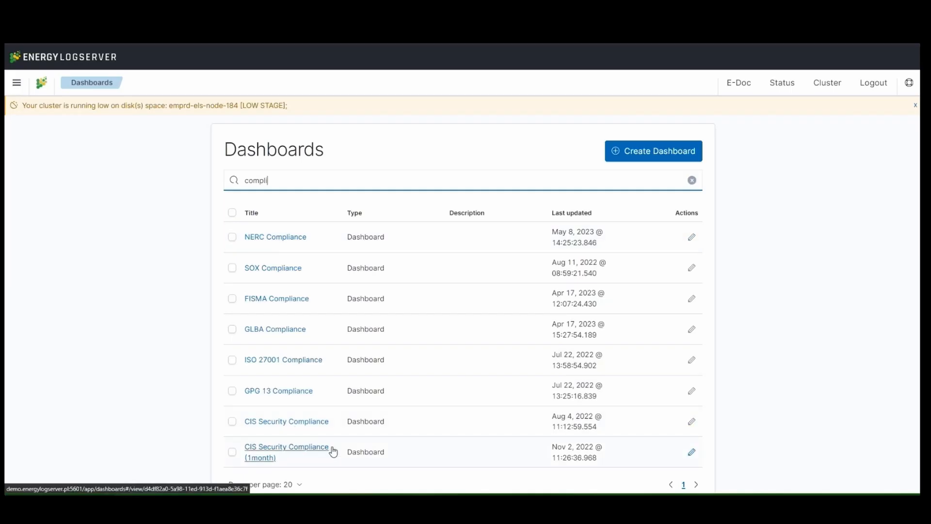
{"action": "left_click", "coordinate": [298, 420]}
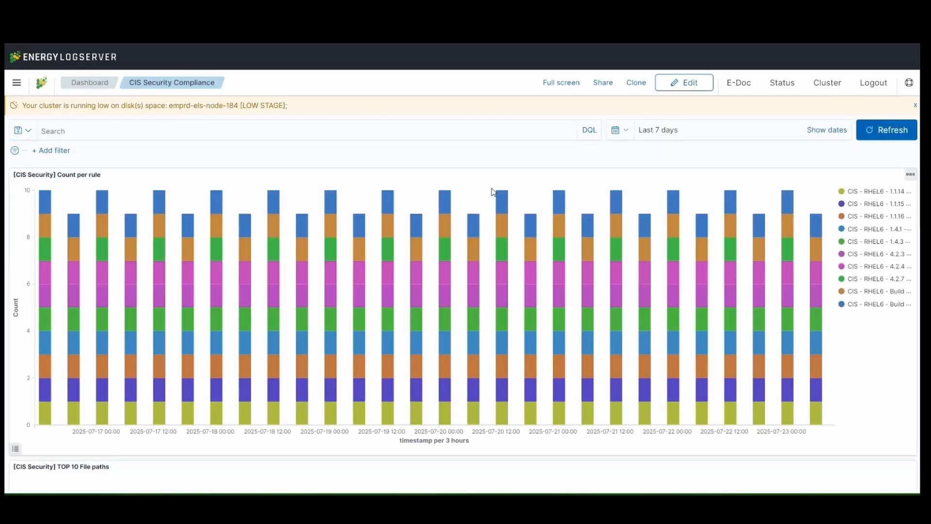
{"action": "scroll", "coordinate": [690, 333], "scroll_direction": "down", "scroll_amount": 10}
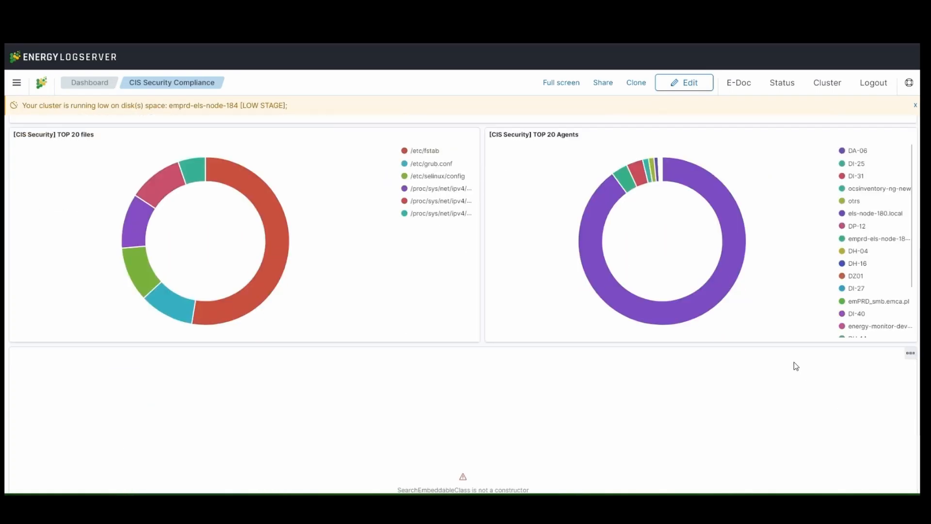
{"action": "scroll", "coordinate": [806, 373], "scroll_direction": "up", "scroll_amount": 10}
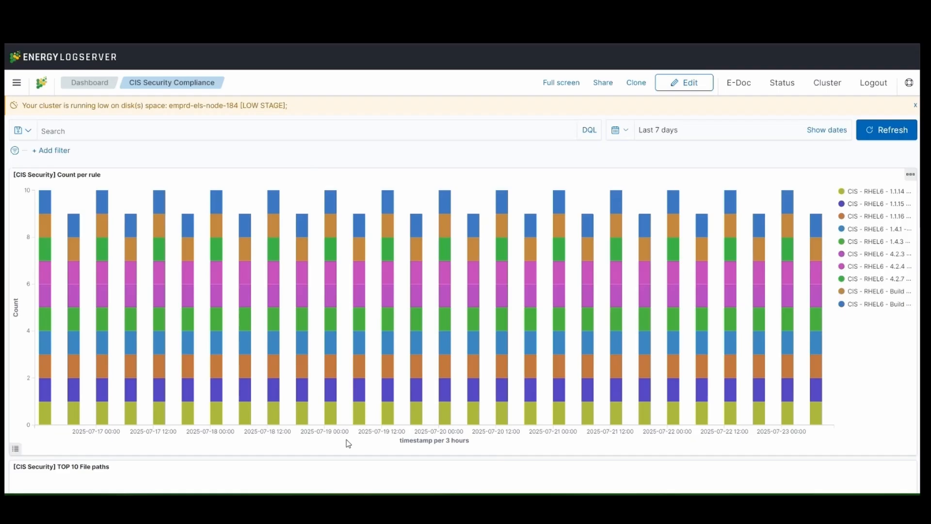
- Switch to the Excel test case list to check the Vulnerability Management description in E15, and return to Energy Logserver
{"action": "left_click", "coordinate": [291, 499]}
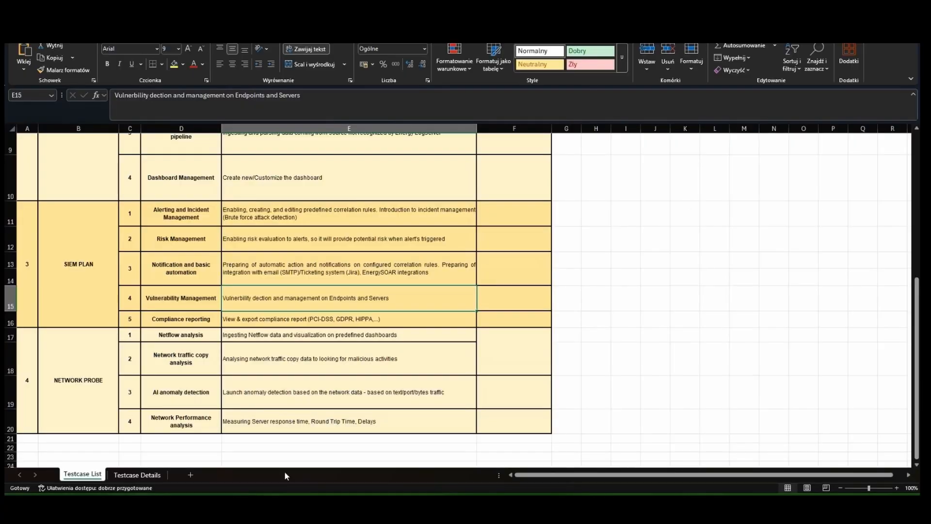
{"action": "left_click", "coordinate": [242, 500]}
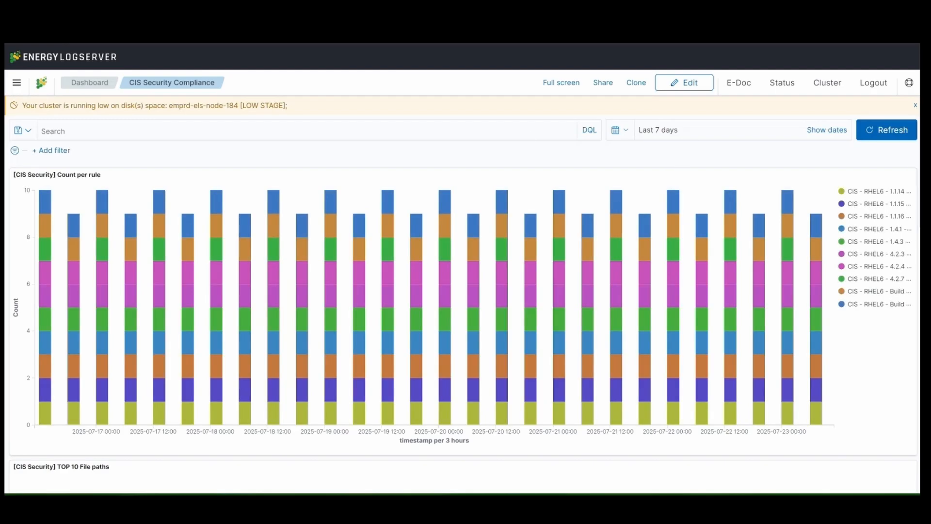
- Open the [Vulnerability] Overview Tenable dashboard and examine its panels
{"action": "left_click", "coordinate": [92, 83]}
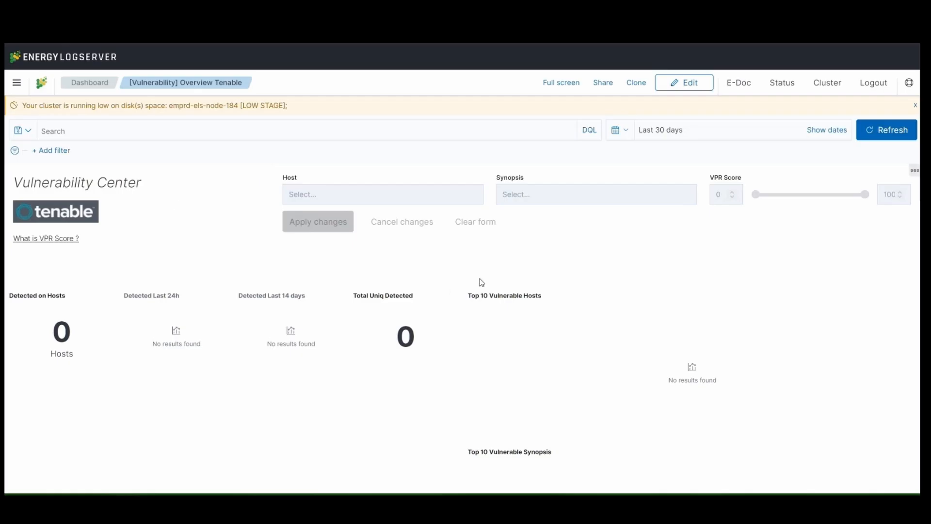
{"action": "scroll", "coordinate": [567, 294], "scroll_direction": "down", "scroll_amount": 5}
{"action": "scroll", "coordinate": [732, 398], "scroll_direction": "down", "scroll_amount": 6}
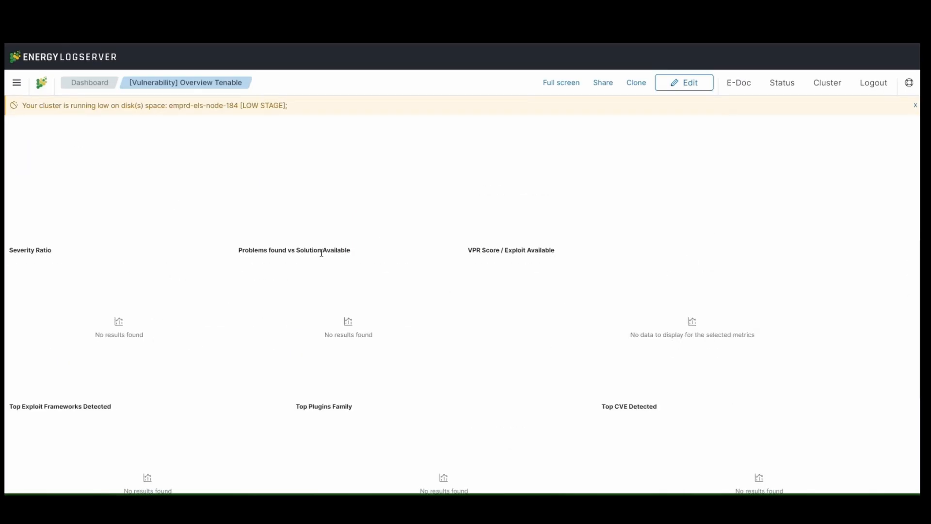
- Widen the Tenable vulnerability dashboard's time range to the last 1 year and further to the last 3 years, refreshing the data
{"action": "scroll", "coordinate": [696, 103], "scroll_direction": "up", "scroll_amount": 11}
{"action": "left_click", "coordinate": [616, 130]}
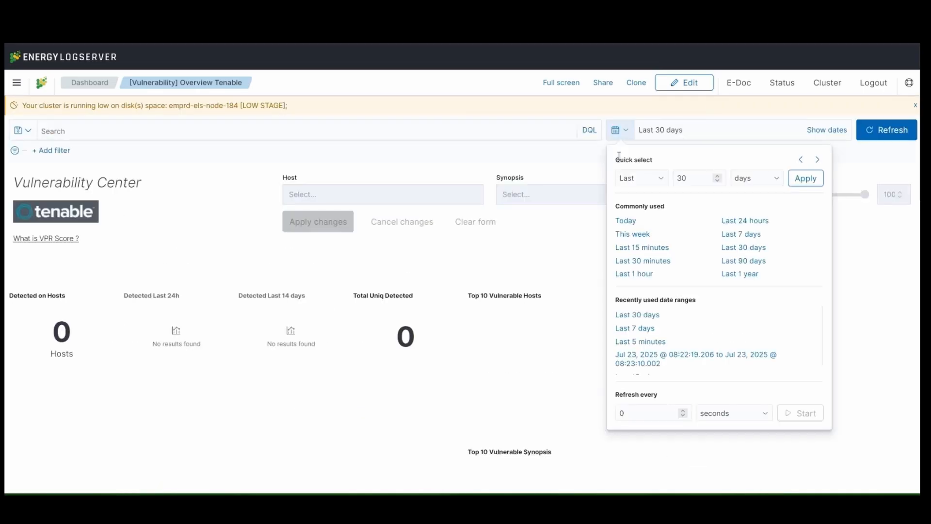
{"action": "left_click", "coordinate": [739, 275]}
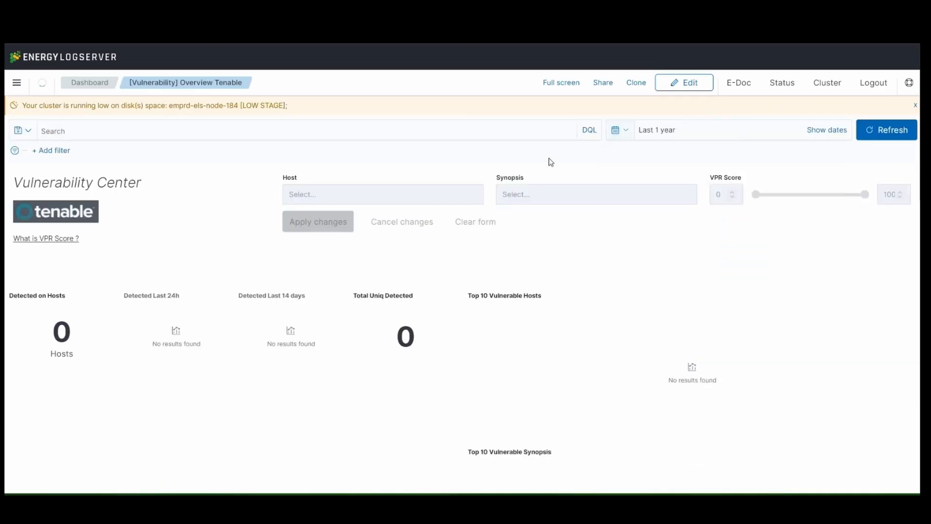
{"action": "left_click", "coordinate": [877, 132]}
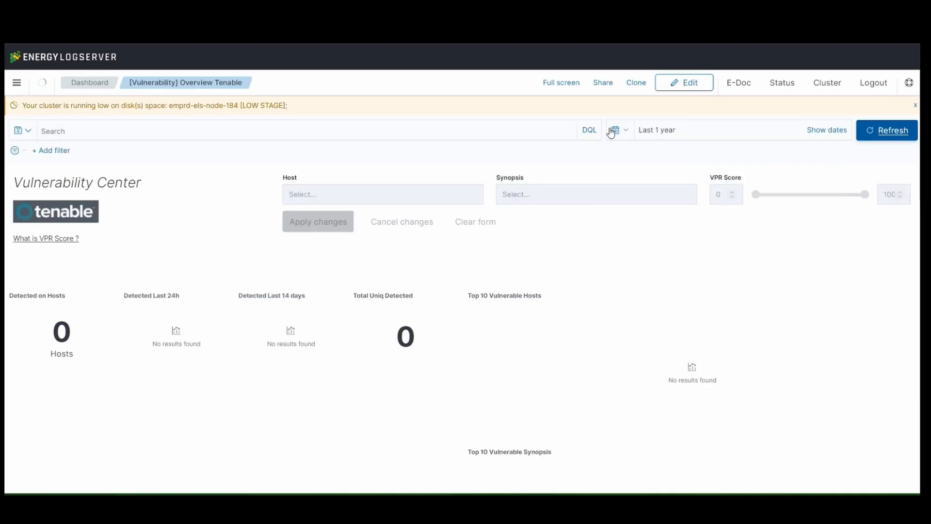
{"action": "left_click", "coordinate": [681, 131]}
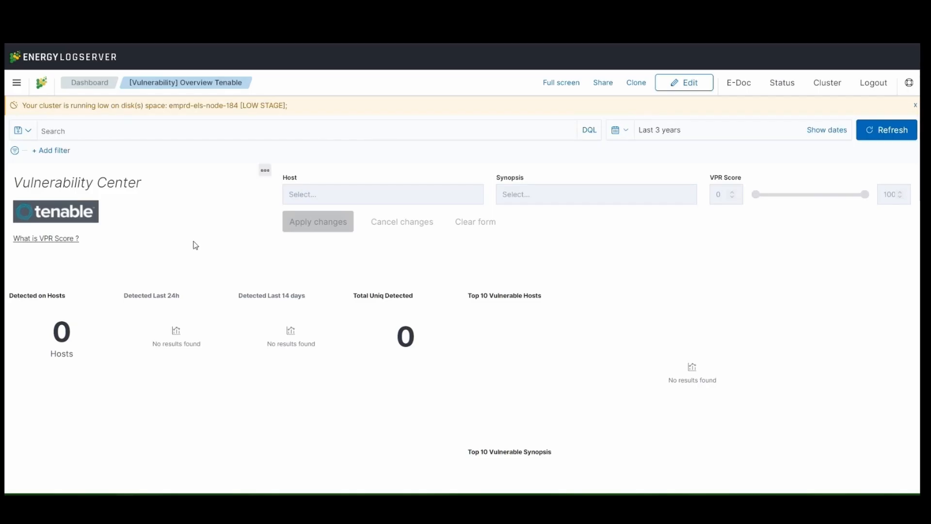
- Switch to a new browser page, search Google for "greenbone vulnerability manager" and "openvas", and open the OpenVAS - Open Vulnerability Assessment Scanner result
{"action": "key", "text": "ctrl+t"}
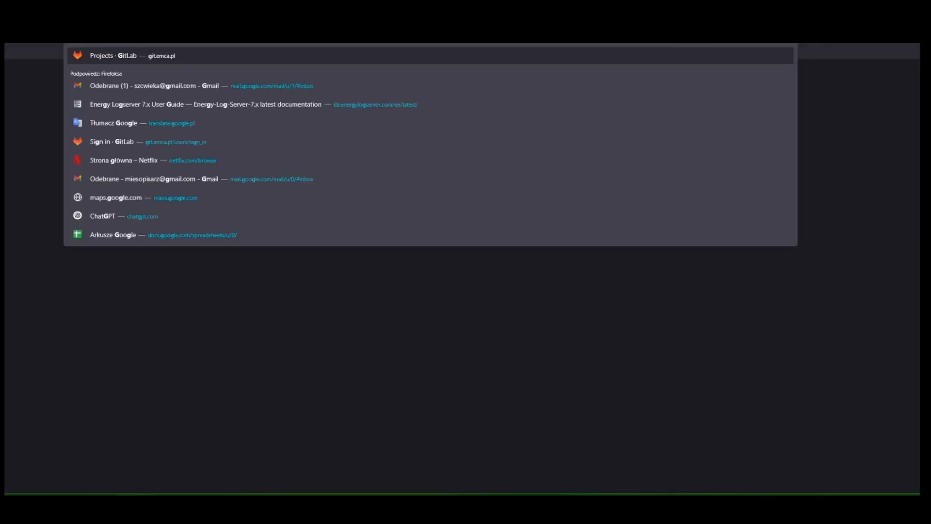
{"action": "type", "text": "greenbone vulnerability manager"}
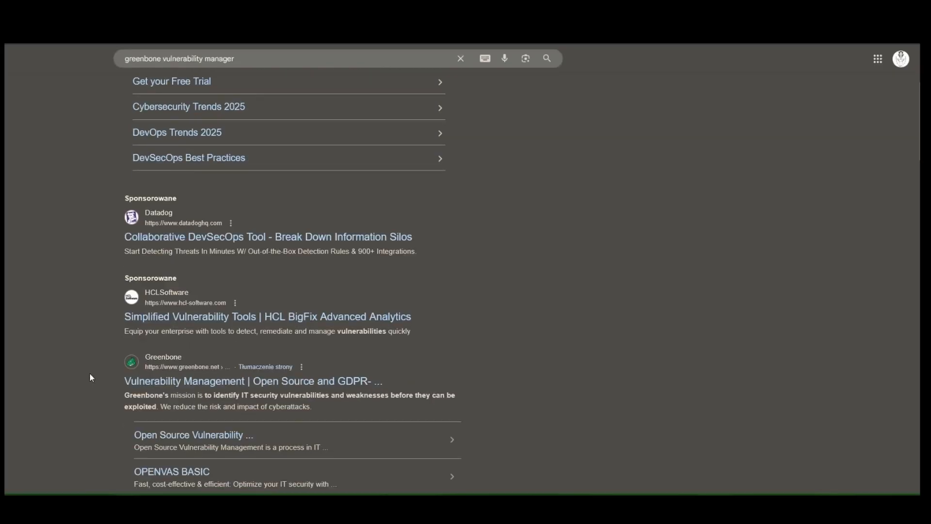
{"action": "left_click", "coordinate": [290, 60]}
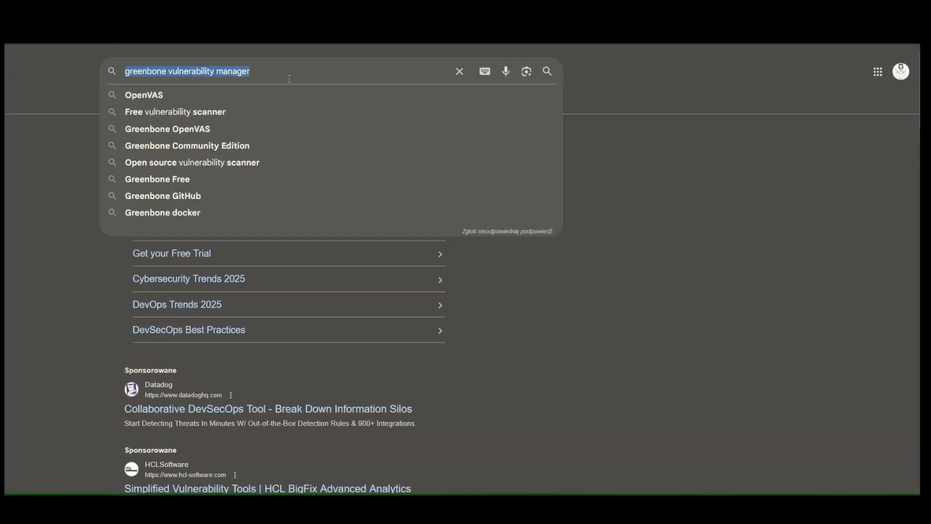
{"action": "type", "text": "openvas"}
{"action": "key", "text": "Return"}
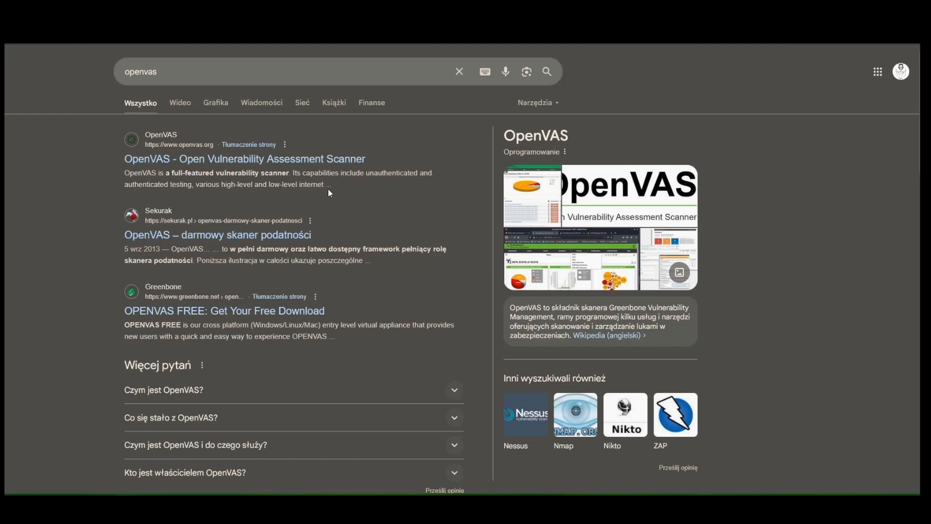
{"action": "left_click", "coordinate": [247, 159]}
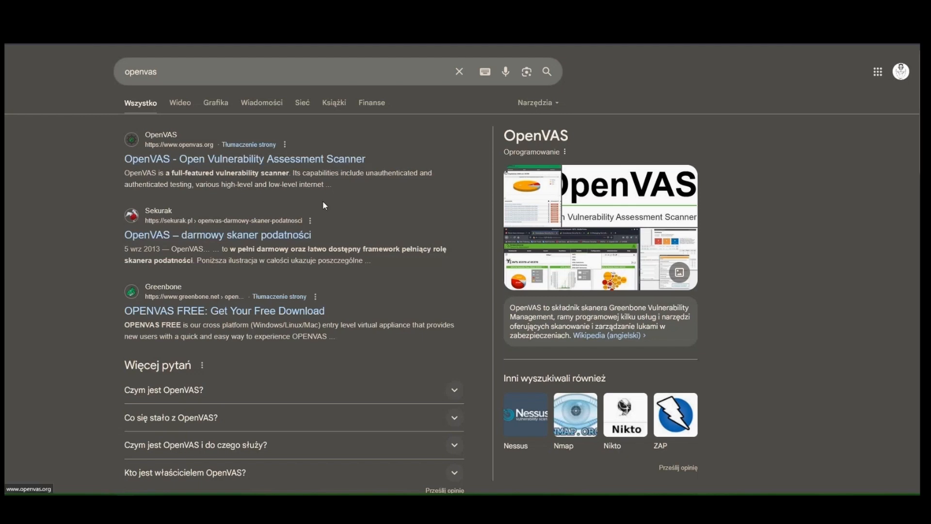